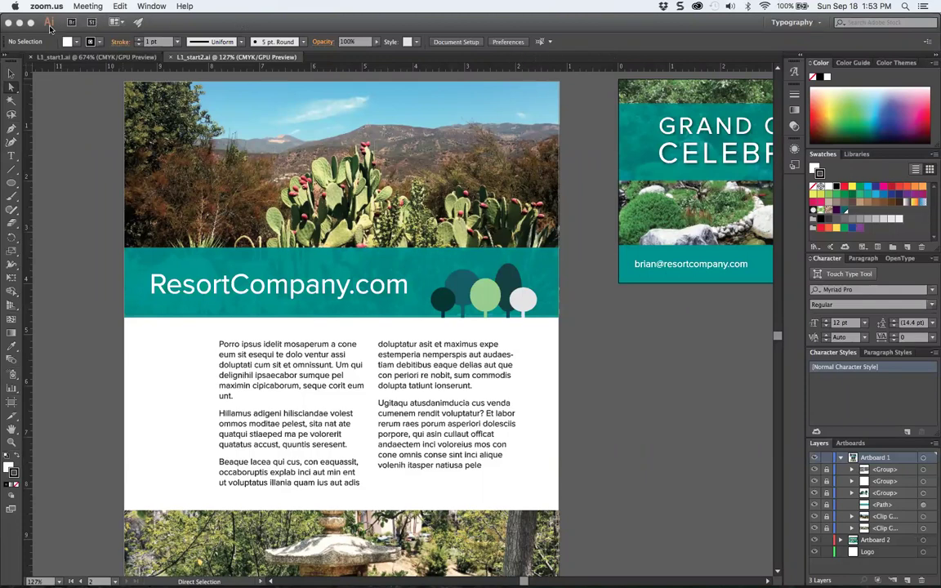
Step: Bring the Illustrator window to the front and look through the File and Preferences menus
click(51, 66)
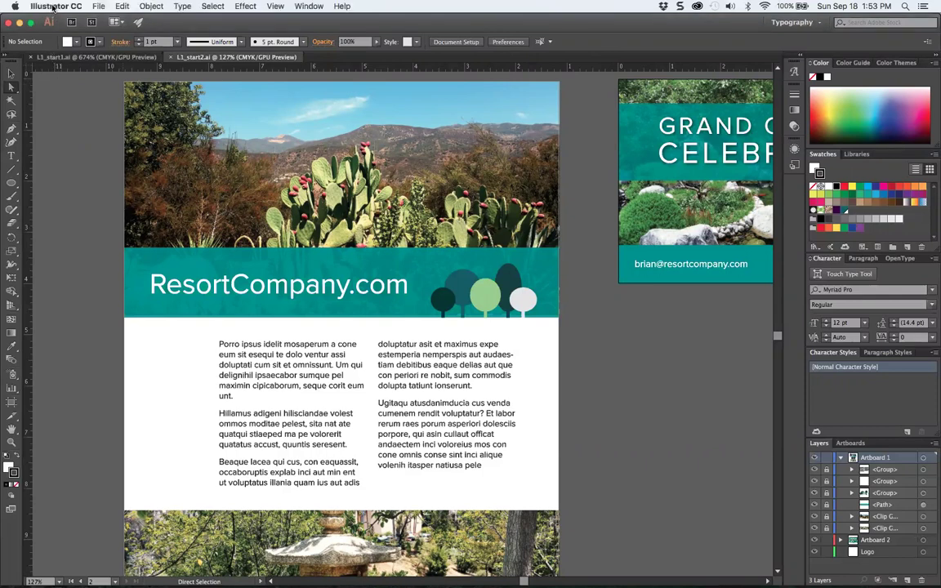
click(98, 7)
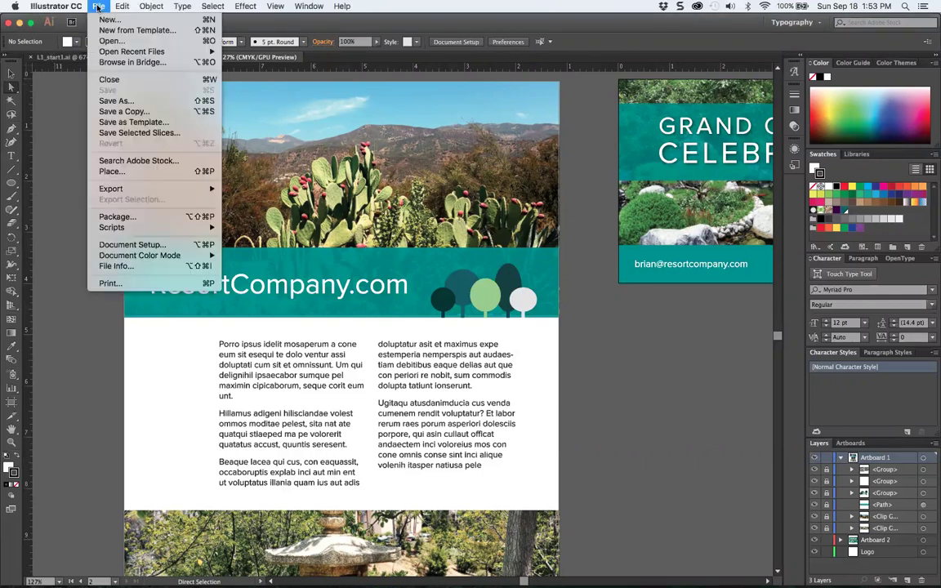
mouse_move(75, 7)
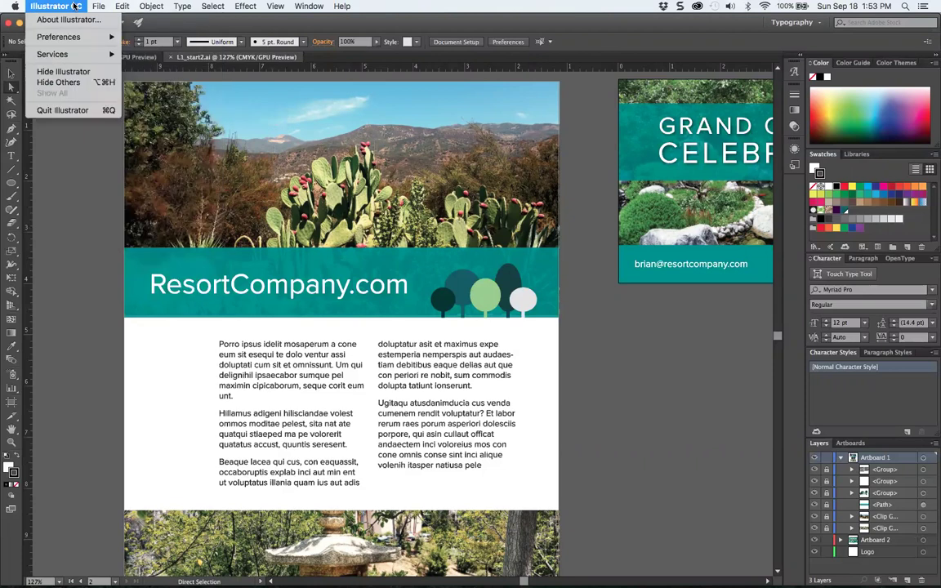
mouse_move(71, 43)
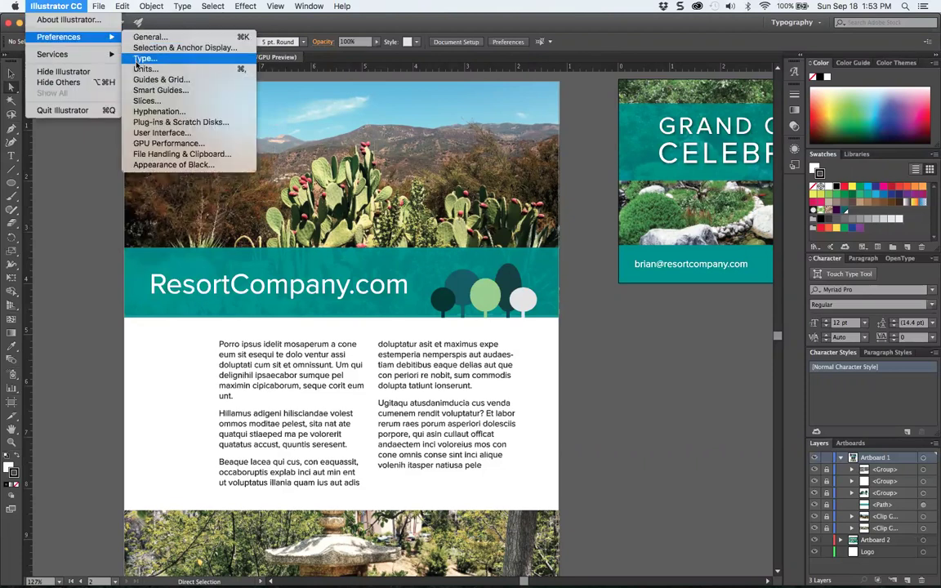
Step: Open the Units preferences and review the General unit choices, leaving Points for now
click(140, 69)
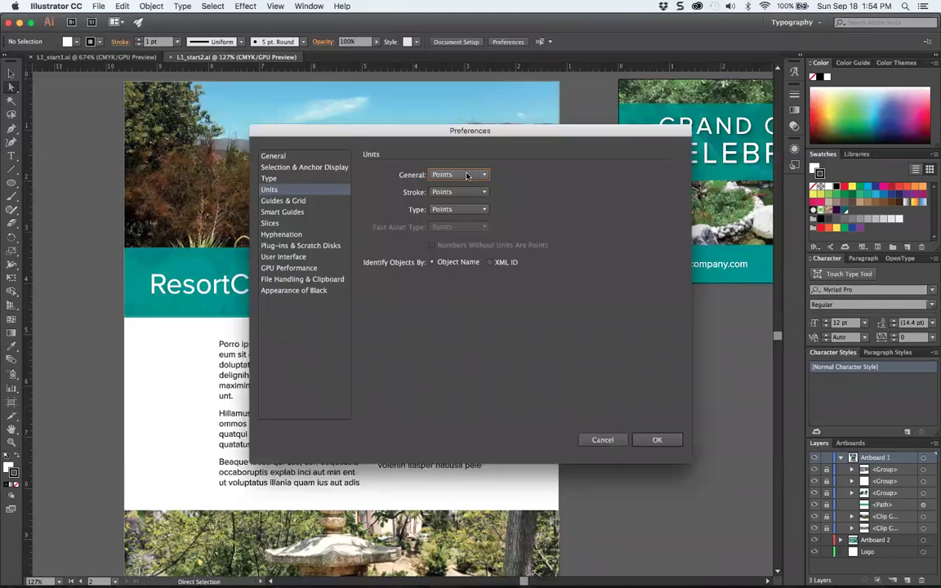
click(467, 176)
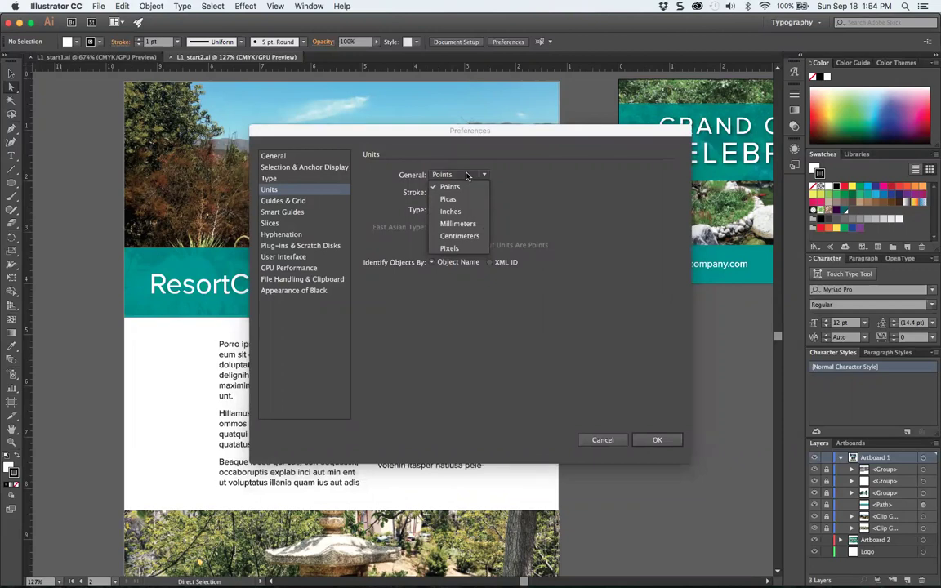
click(467, 175)
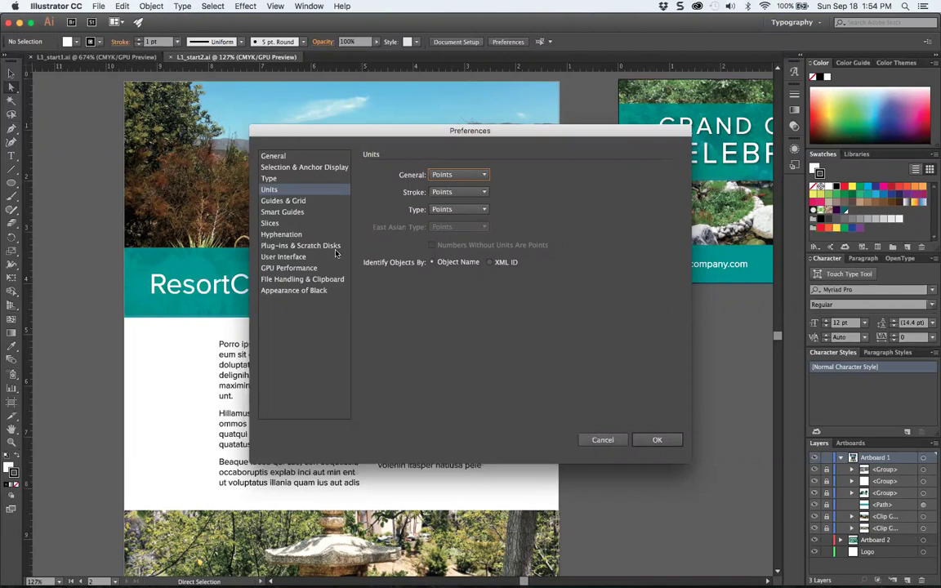
Step: Browse the Smart Guides, General, Hyphenation, User Interface, GPU, Guides & Grid and Type preference panes
click(315, 213)
click(282, 166)
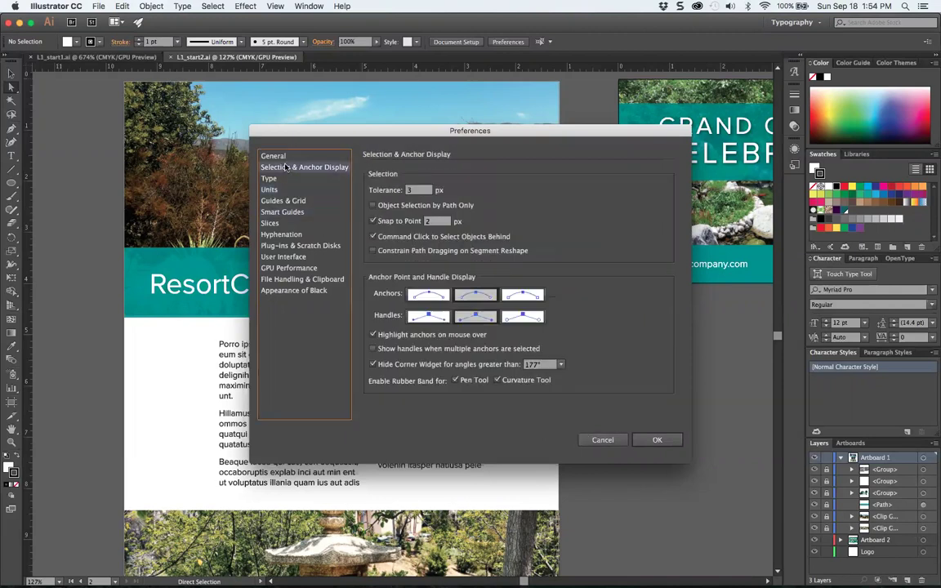
click(273, 155)
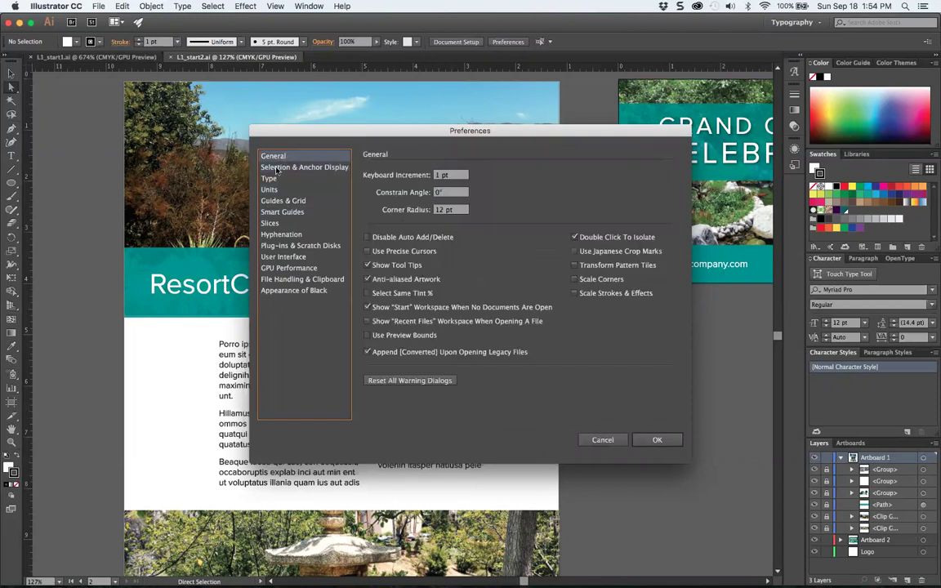
click(282, 234)
click(286, 258)
click(286, 268)
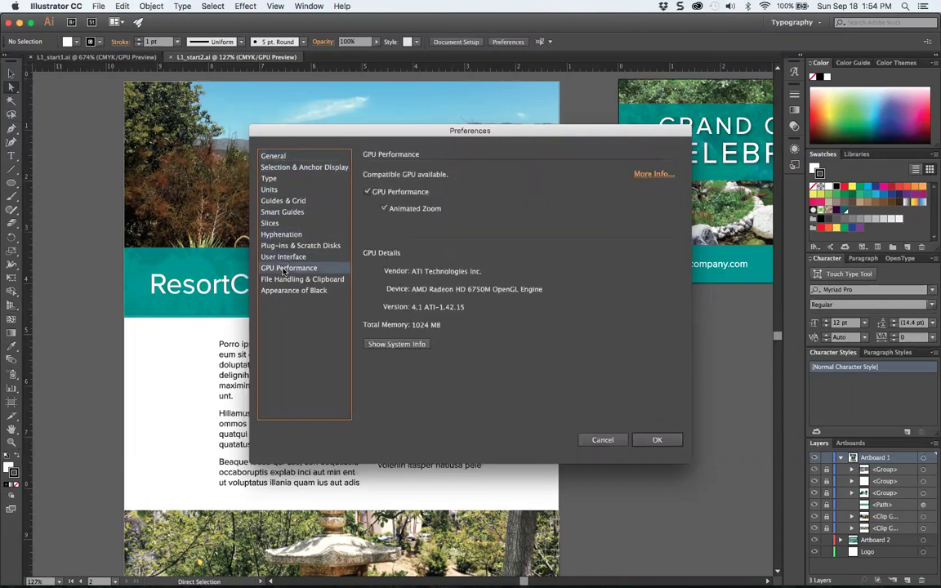
click(290, 200)
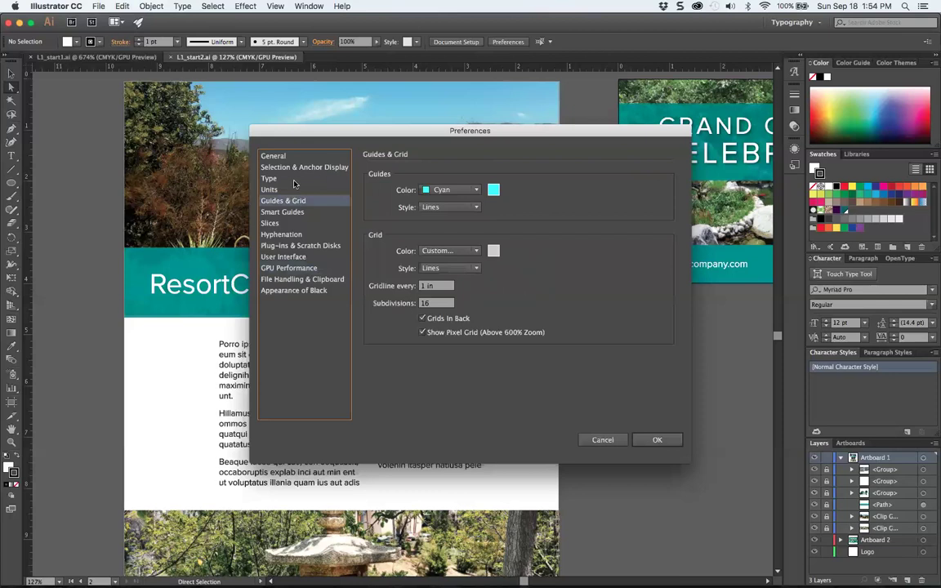
click(288, 178)
click(286, 200)
click(289, 191)
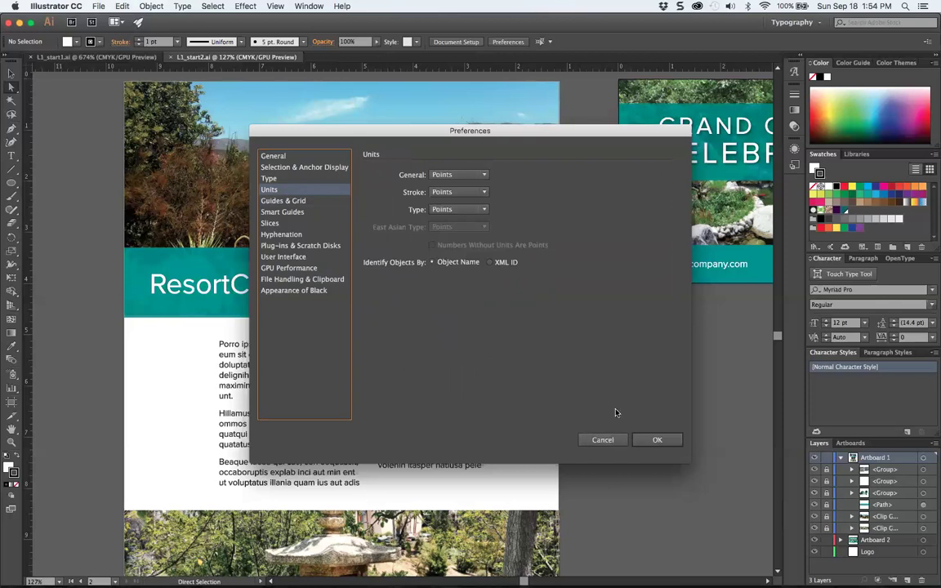
Step: Set the General unit to Inches and apply the preferences
click(457, 174)
click(454, 197)
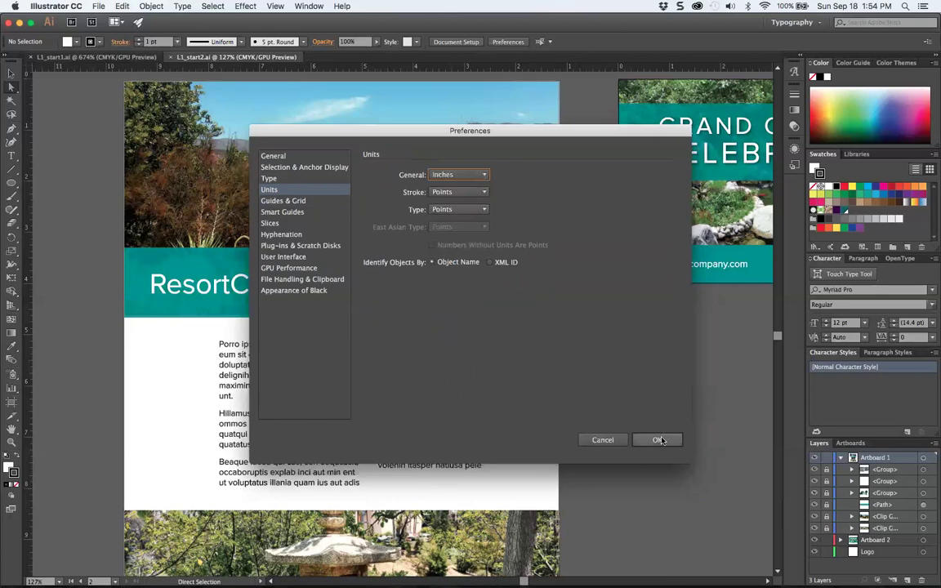
click(657, 439)
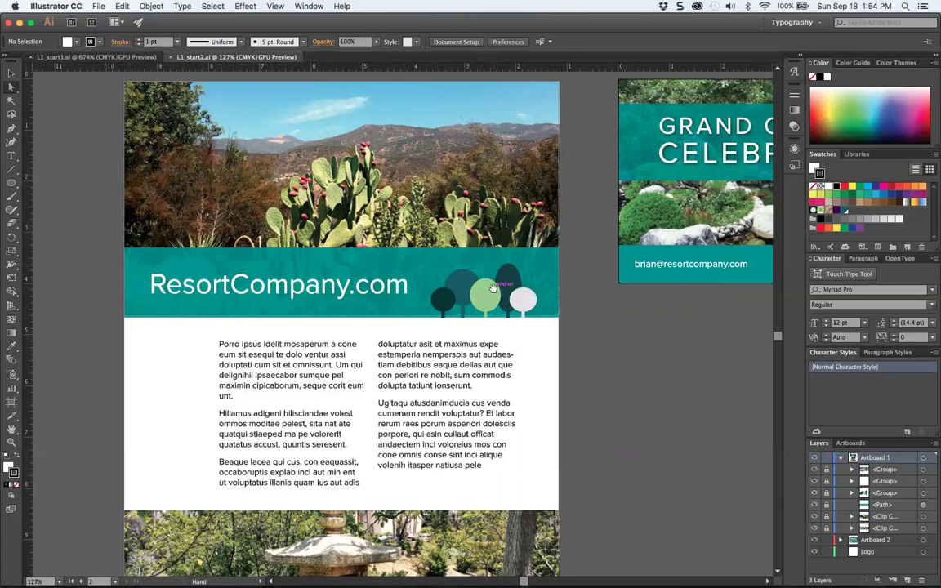
Step: Pan the canvas with the Hand tool to bring more of the flyer's lower part into view
key(h)
drag(616, 363, 561, 371)
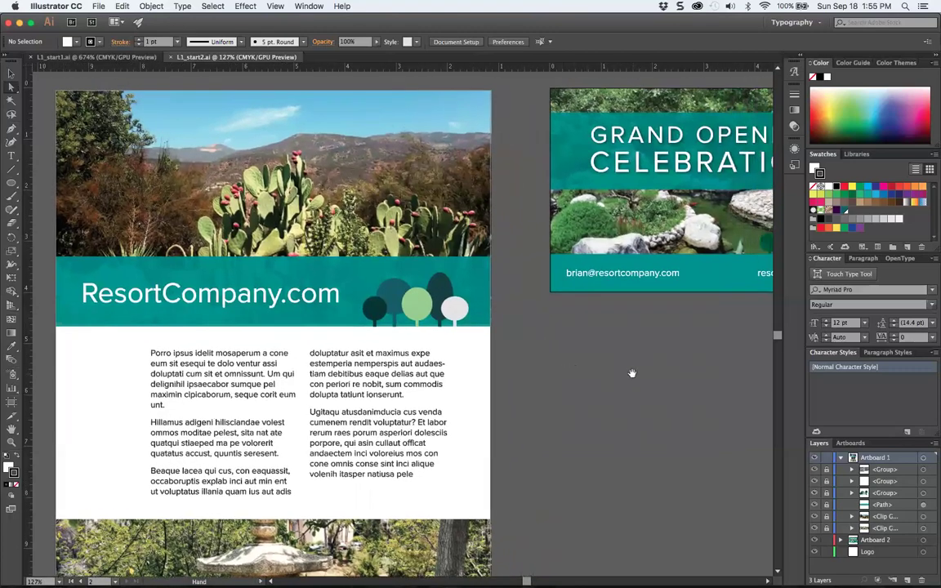
drag(631, 373, 634, 304)
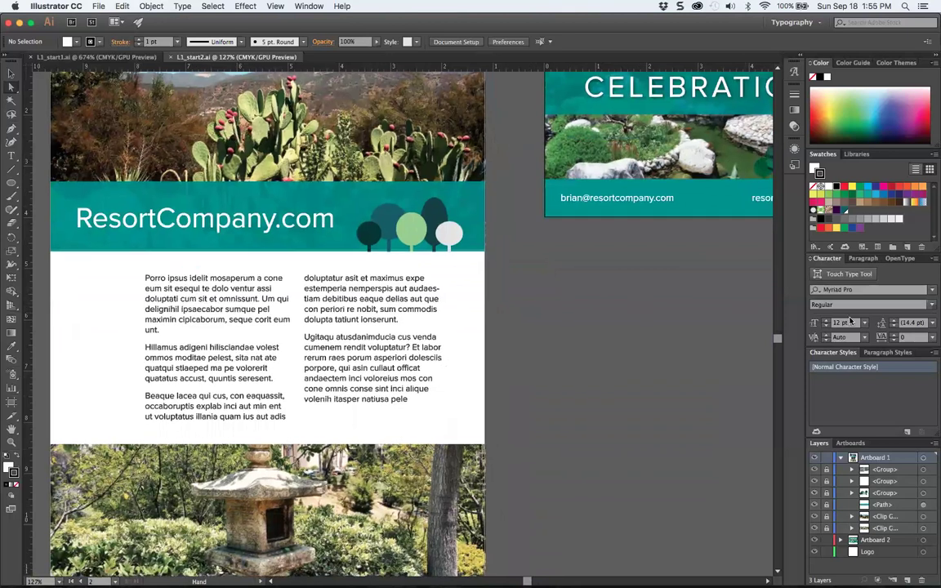
Step: Show the Artboards list and look through the Window menu without changing anything
click(850, 443)
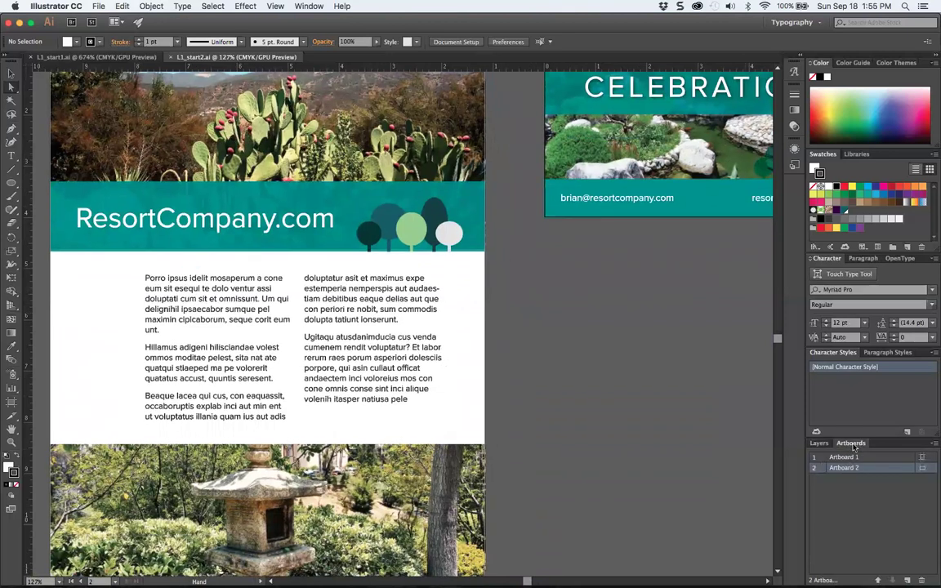
click(308, 5)
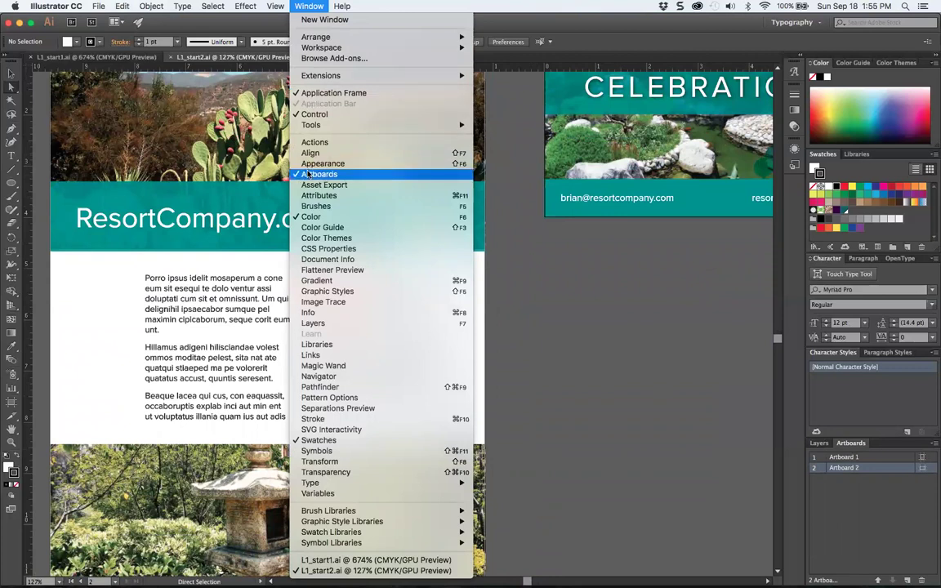
click(309, 6)
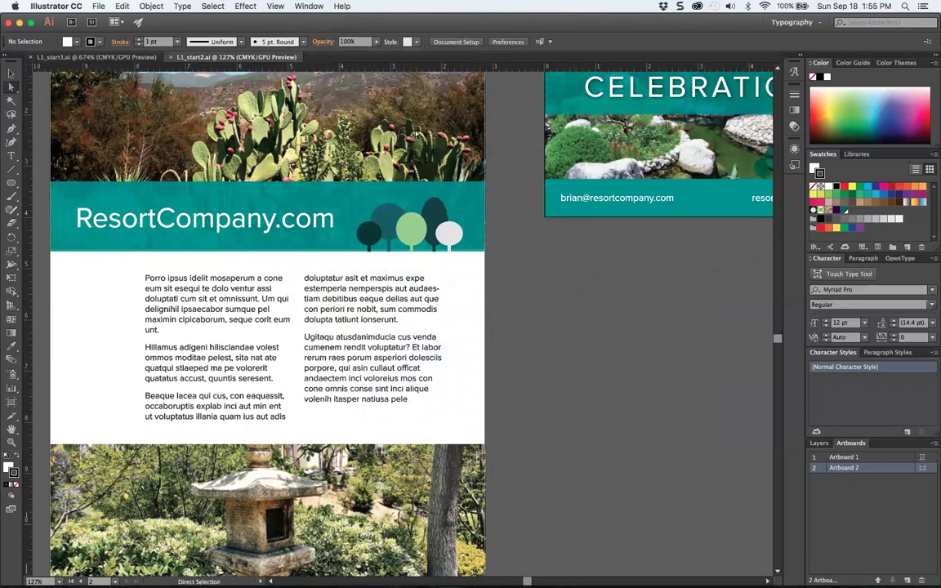
click(309, 5)
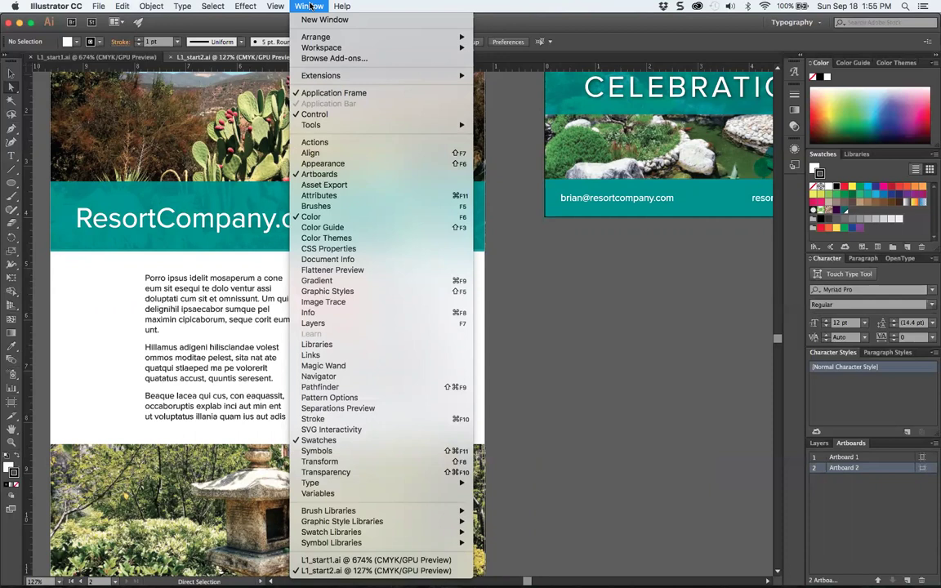
click(311, 6)
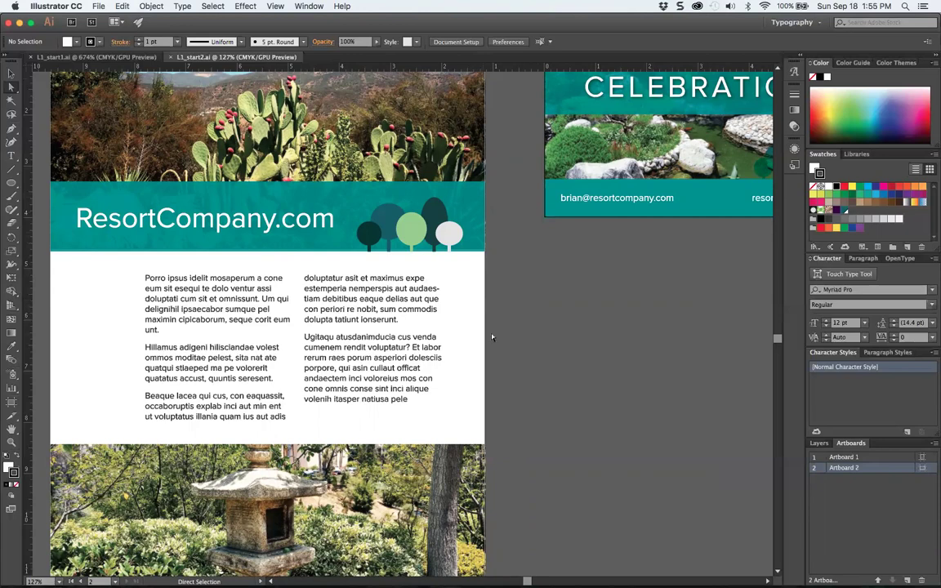
Step: Fit both artboards, zoom to 150% in Outline view on the banner, and make Artboard 1 active
key(super+alt+0)
key(super+equal)
key(super+equal)
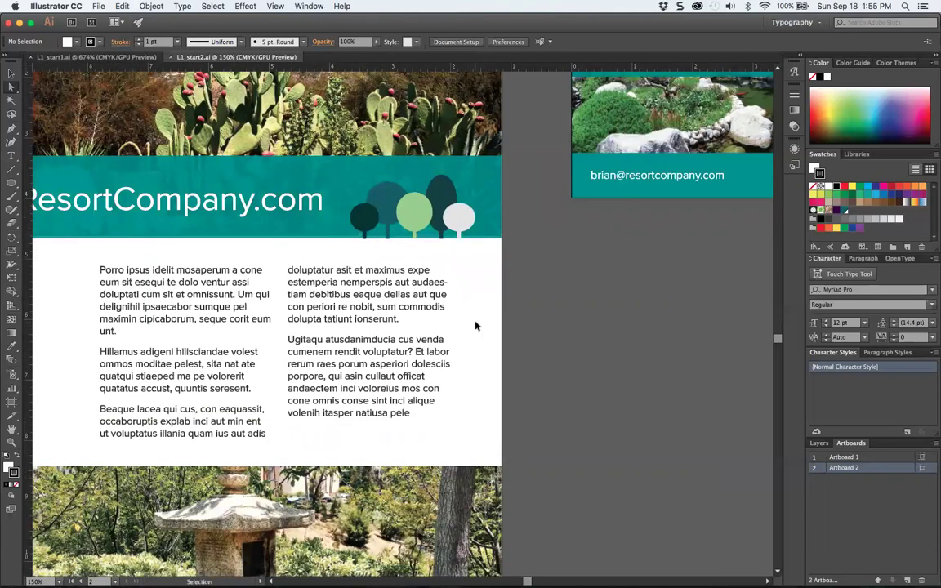
key(super+y)
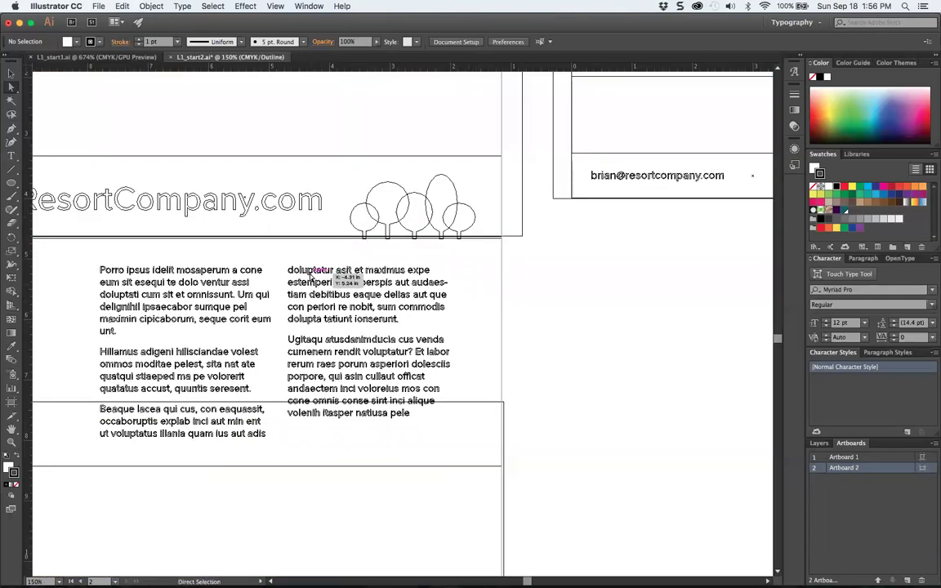
drag(331, 285, 486, 363)
click(504, 263)
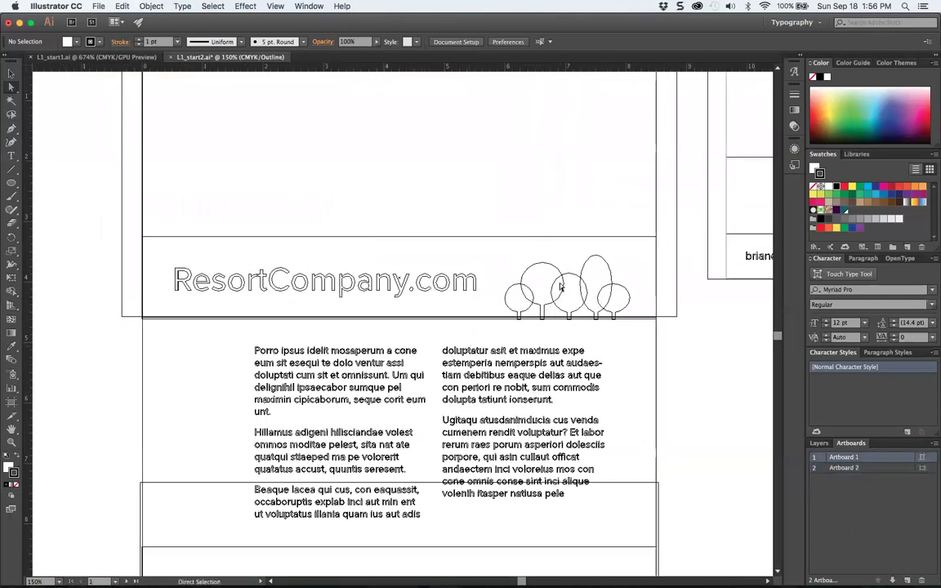
Step: Toggle between the Selection and Direct Selection tools, ending on Selection, and bring up the Object menu
key(v)
key(a)
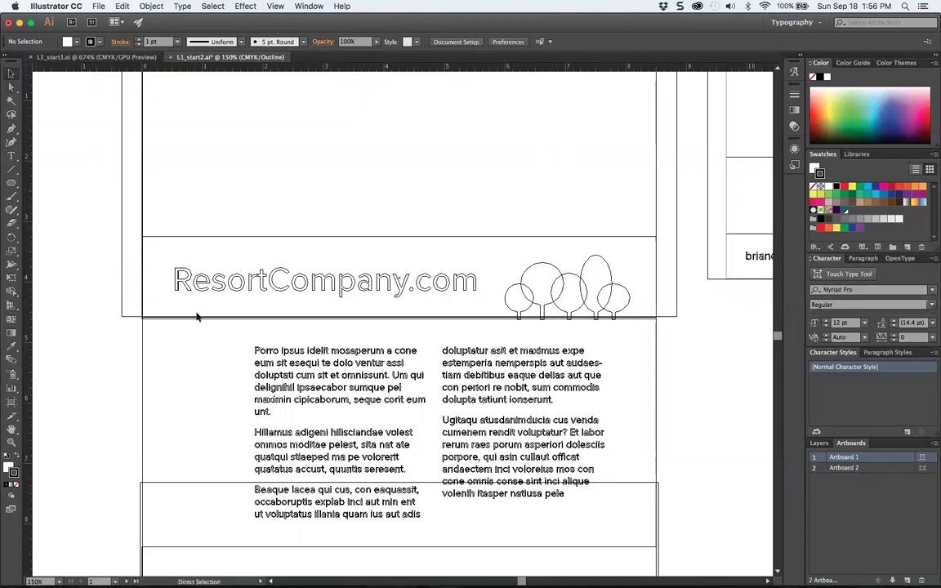
key(v)
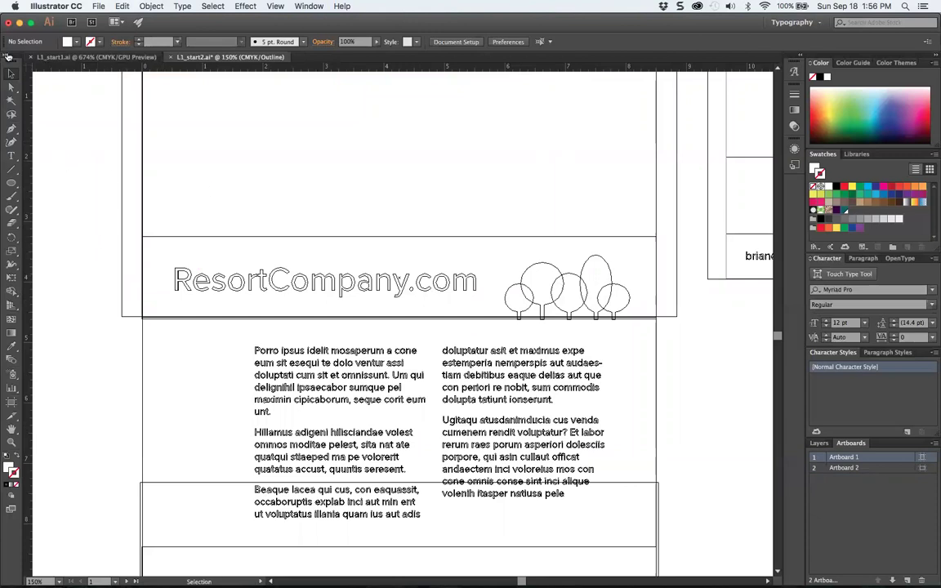
click(16, 90)
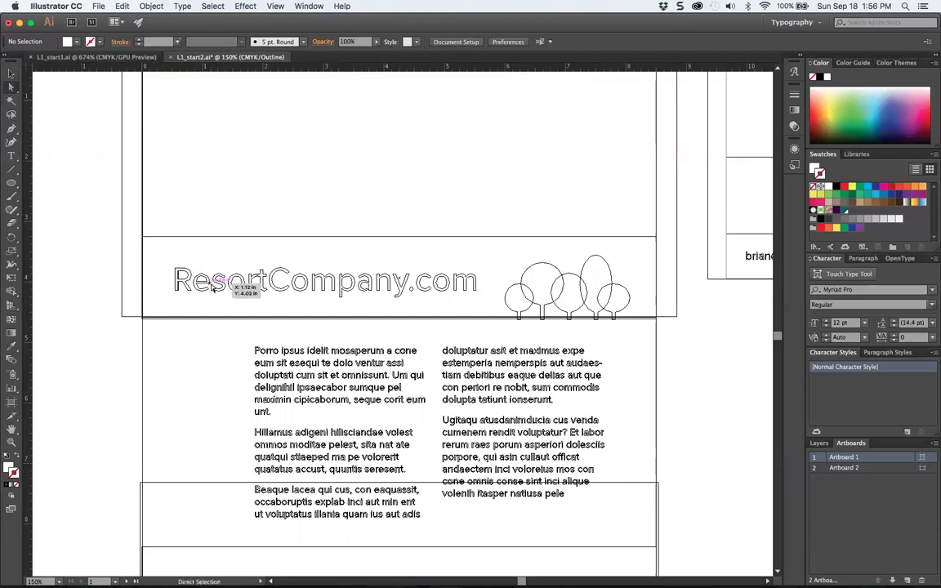
click(16, 72)
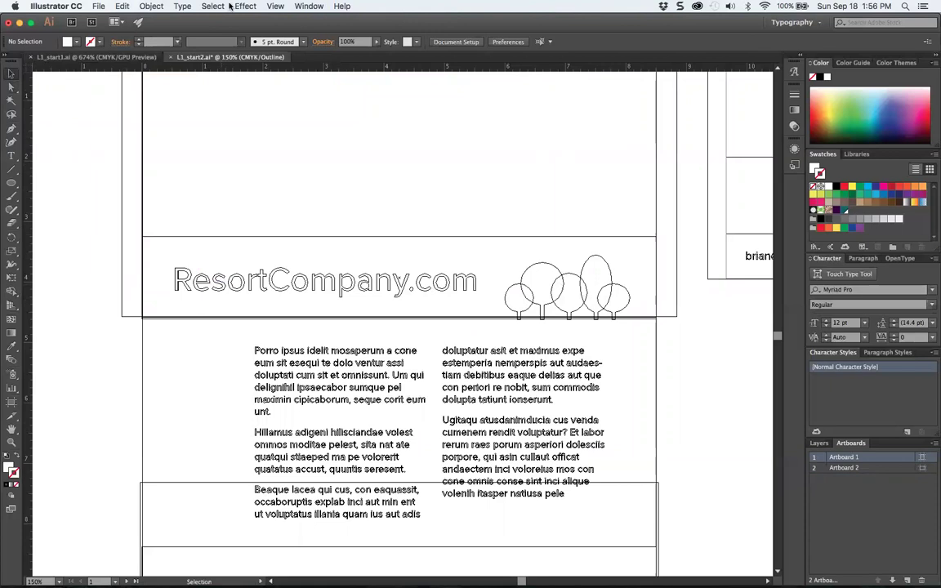
click(166, 7)
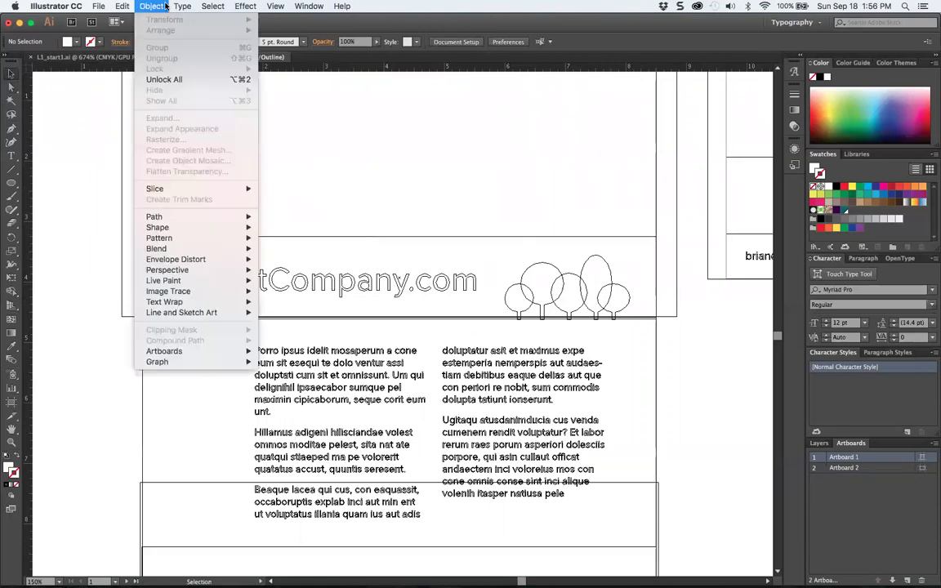
Step: Choose Object > Unlock All and select the tree logo
click(168, 80)
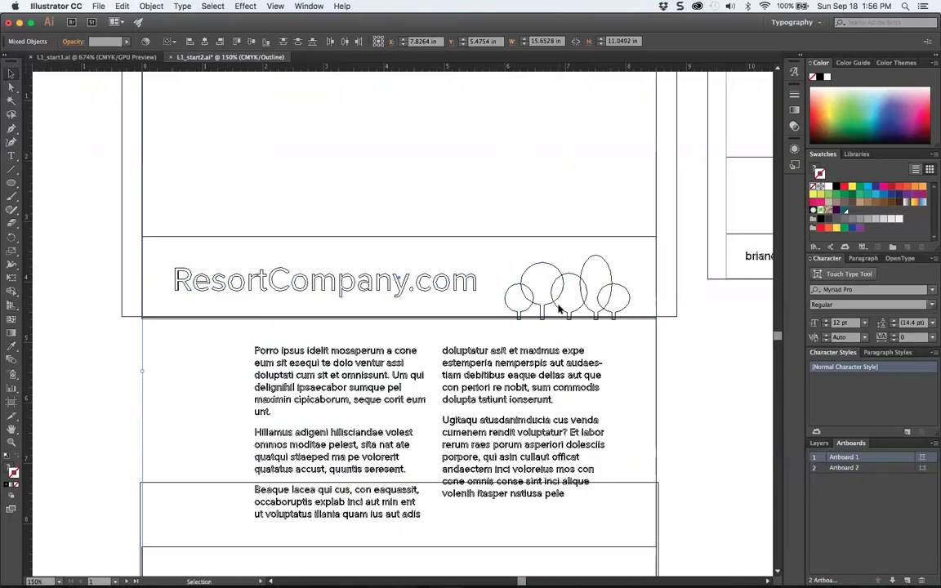
click(612, 316)
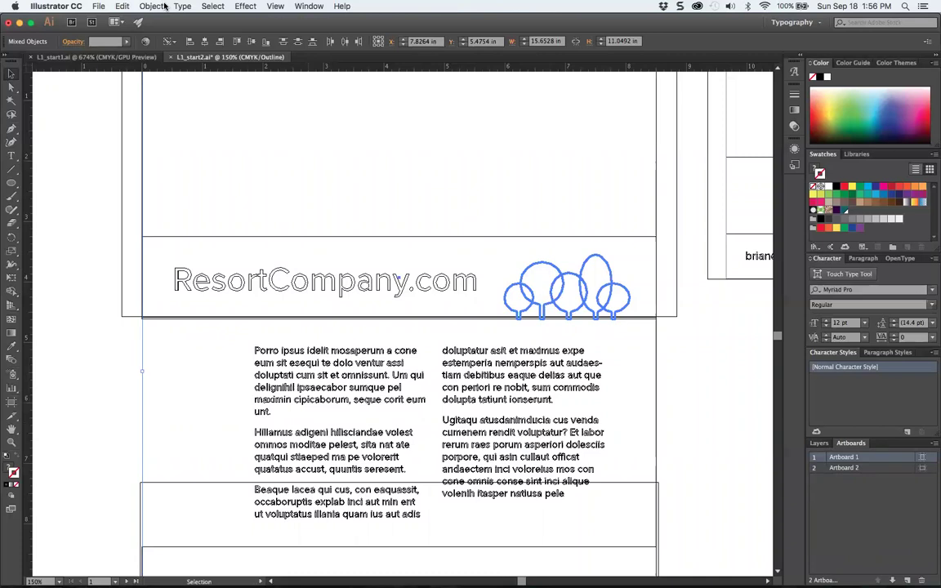
Step: Switch to Preview, select the tree logo group and ungroup it
key(super+y)
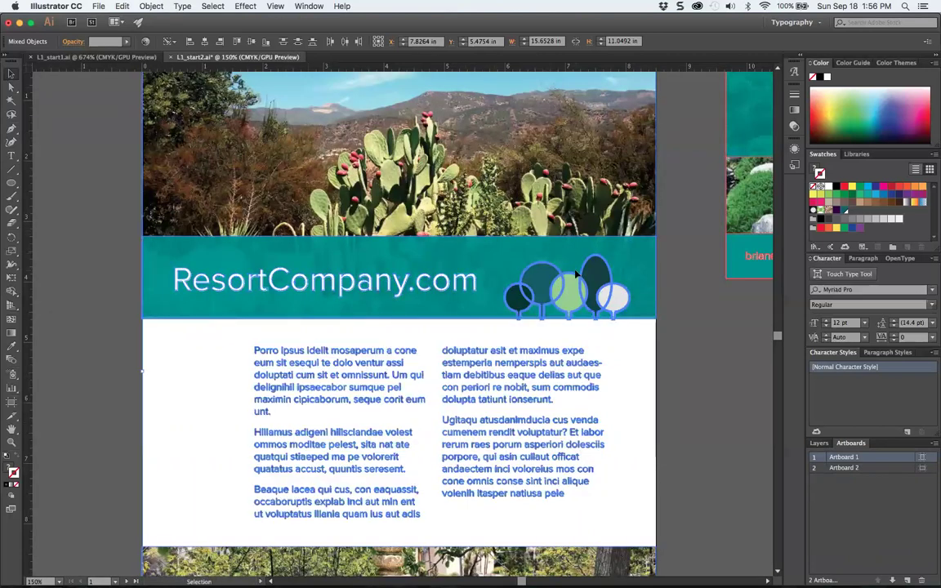
click(690, 324)
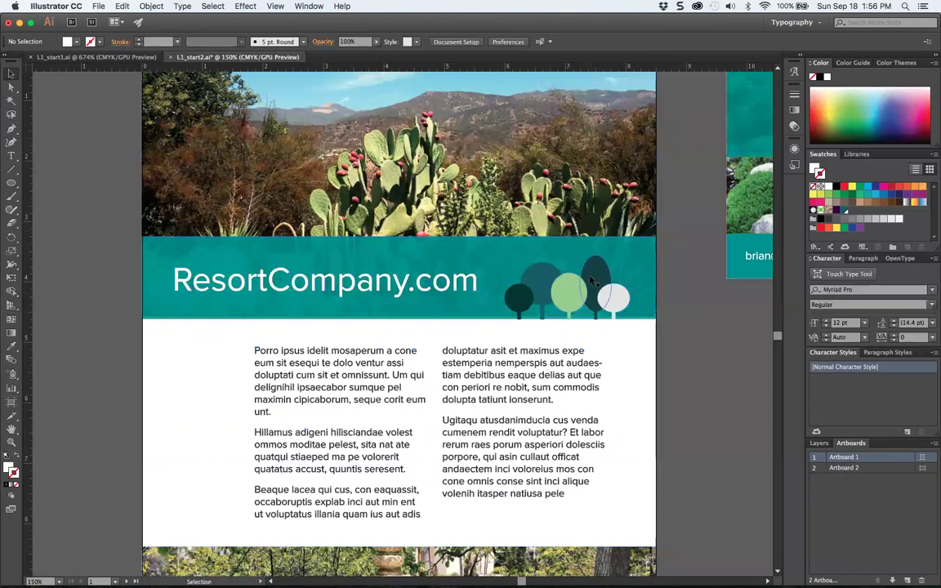
click(596, 275)
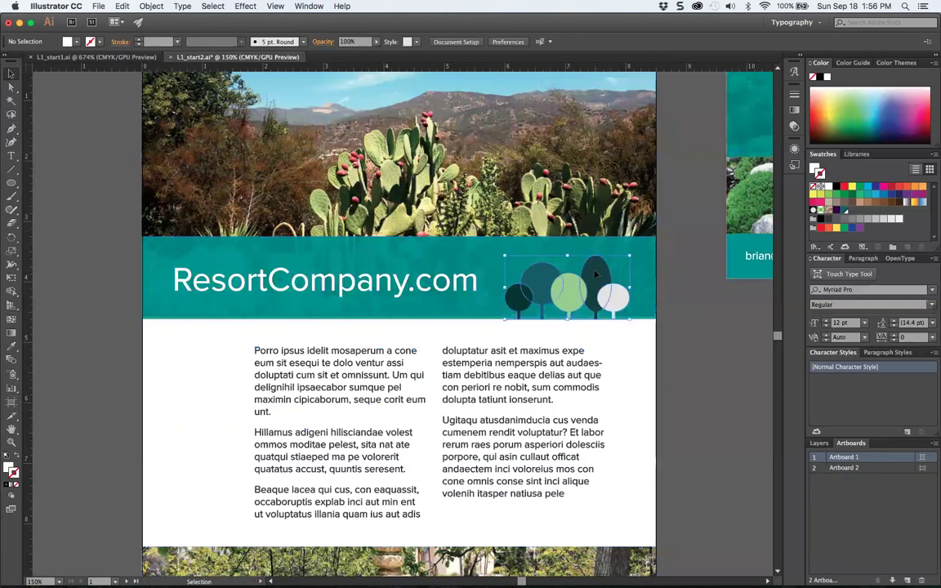
click(158, 6)
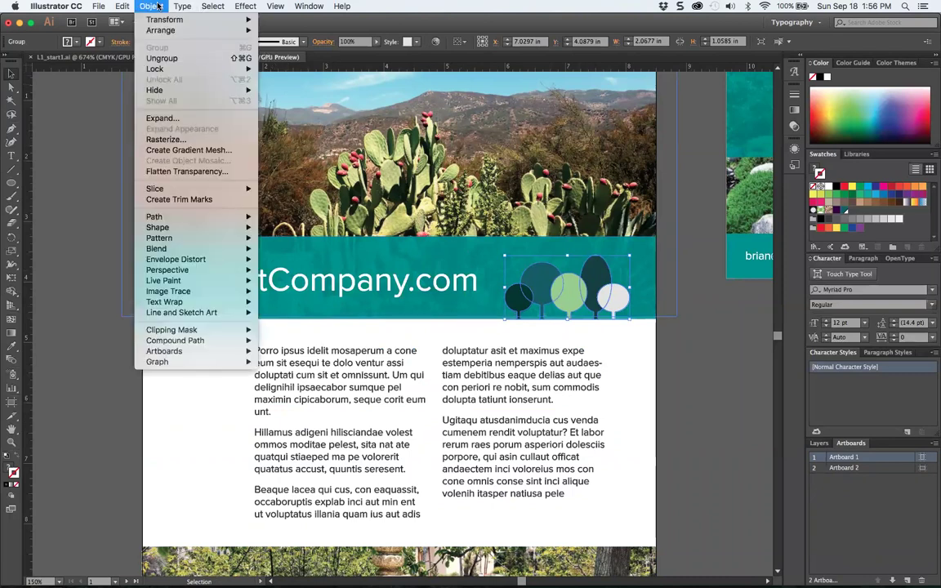
click(175, 59)
click(563, 328)
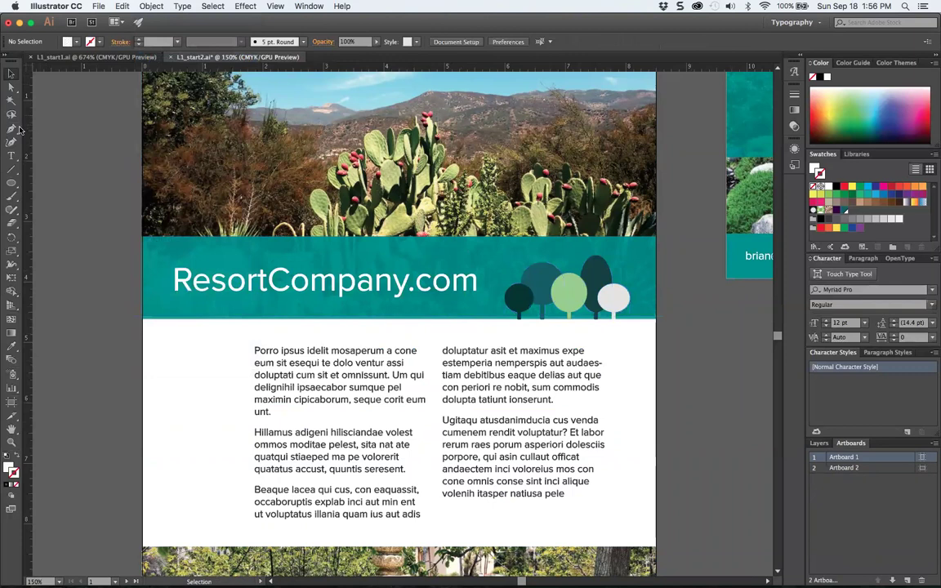
Step: Give the tall dark tree crown no stroke and a brown fill
click(10, 86)
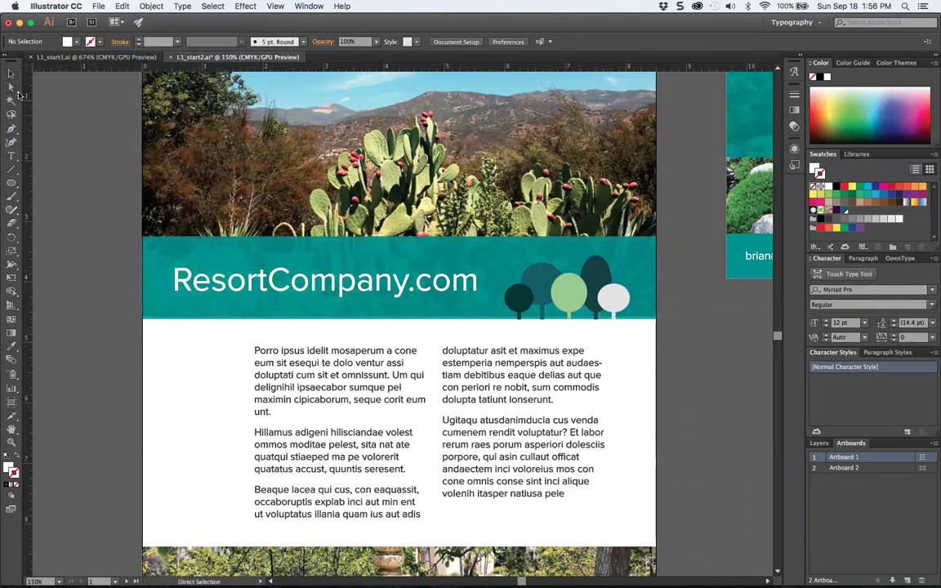
click(593, 273)
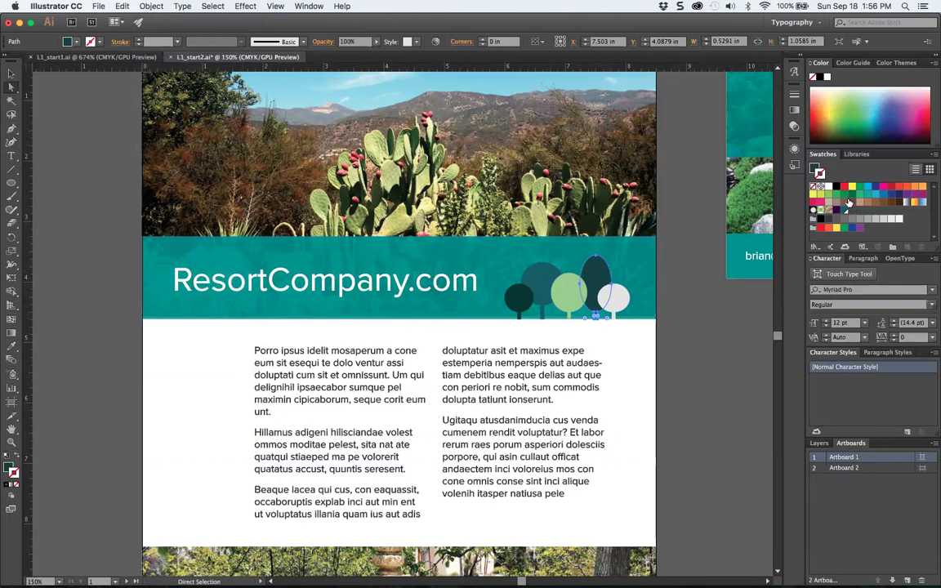
key(x)
click(844, 202)
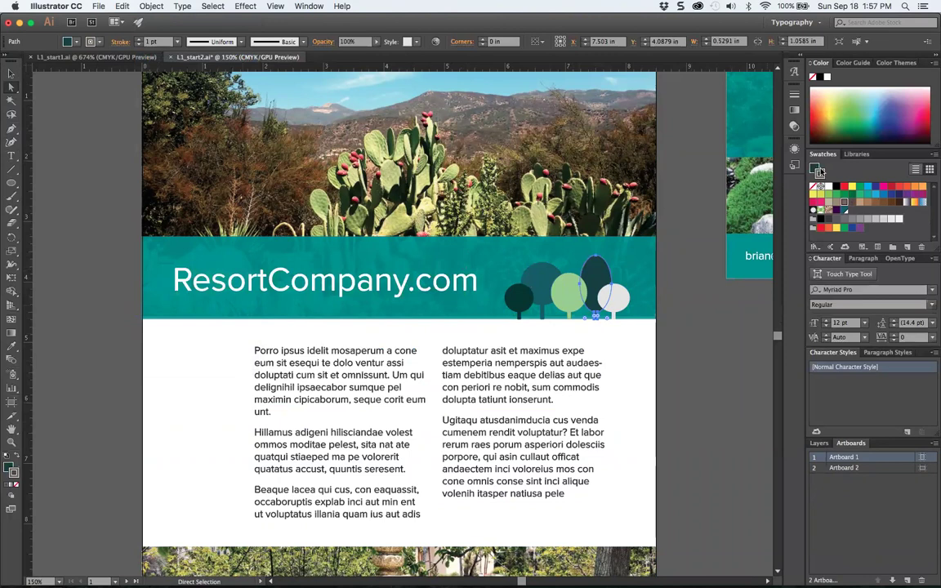
key(slash)
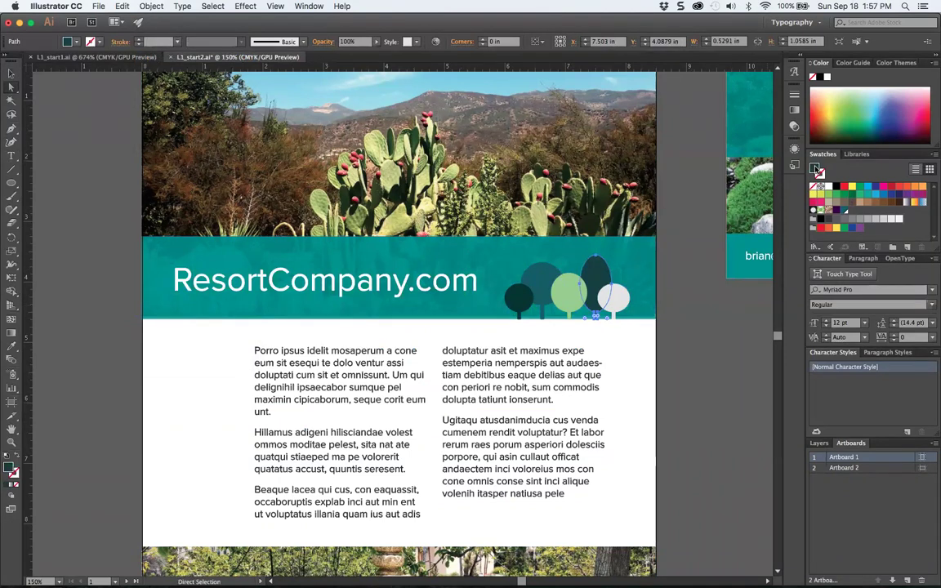
click(815, 168)
click(844, 203)
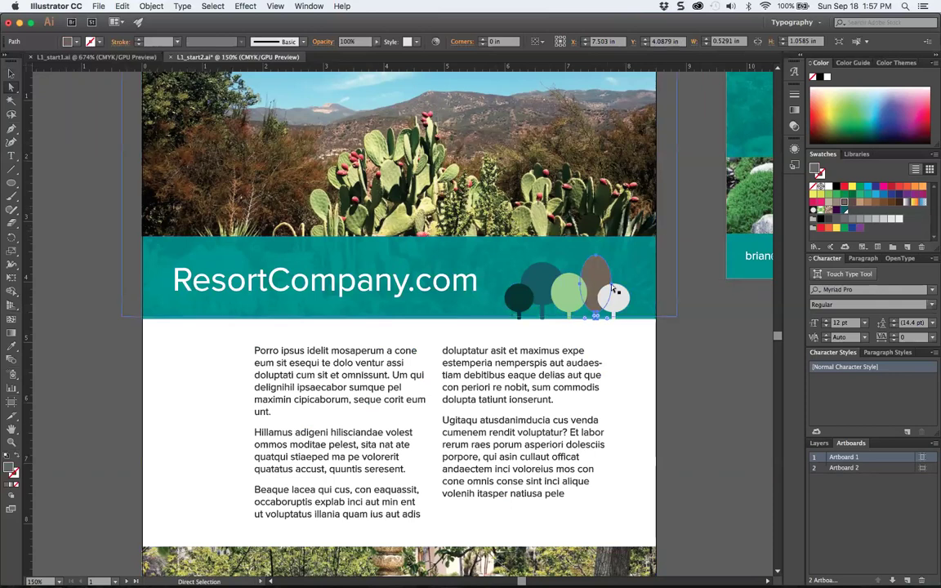
click(675, 362)
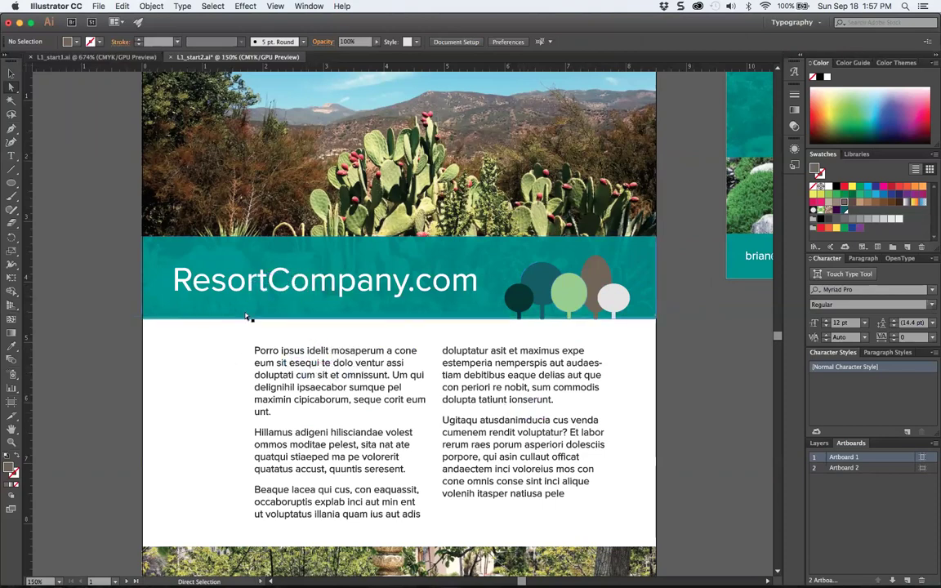
Step: Zoom in on the body text in Outline view and marquee-select the first paragraph, then deselect
key(super+equal)
key(super+equal)
scroll(221, 281, down, 3)
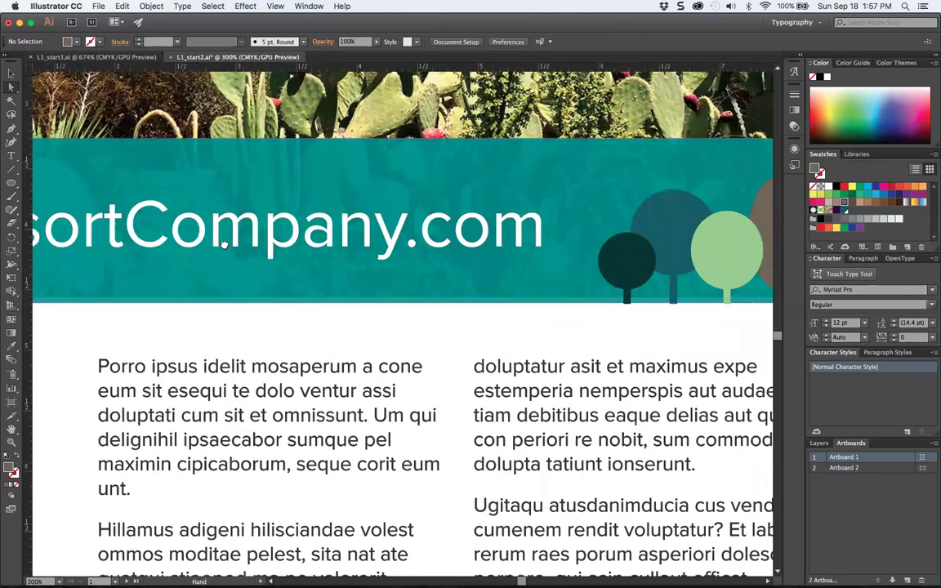
scroll(347, 145, down, 2)
scroll(347, 146, left, 1)
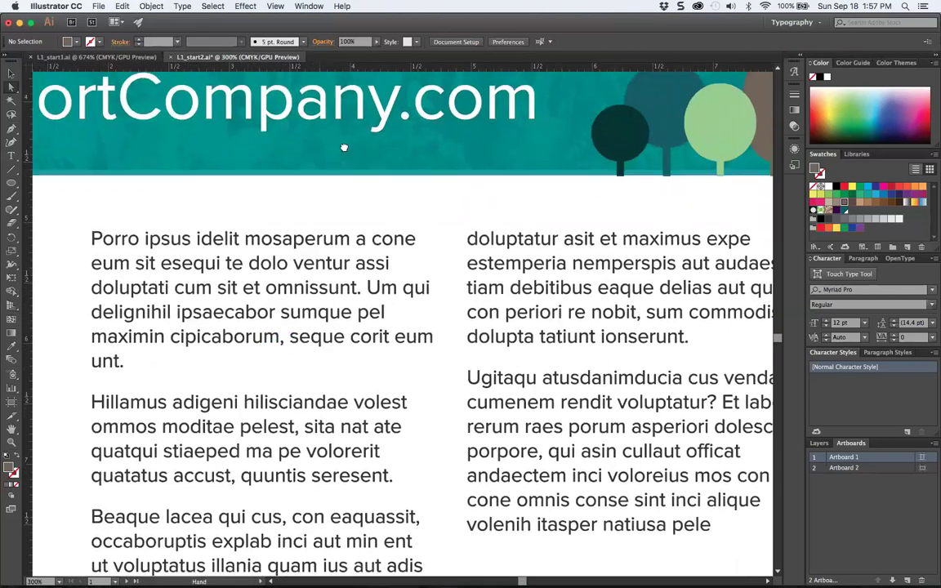
key(v)
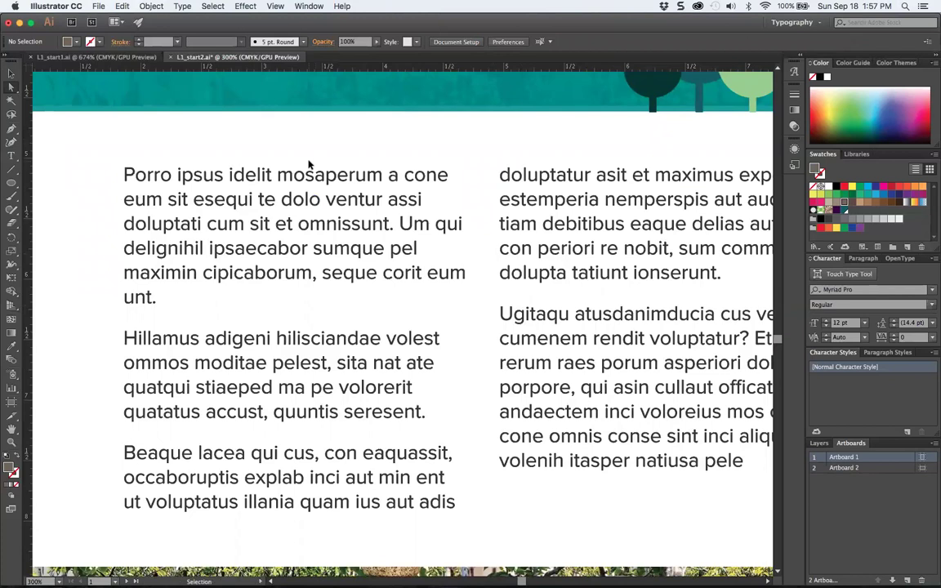
key(ctrl+y)
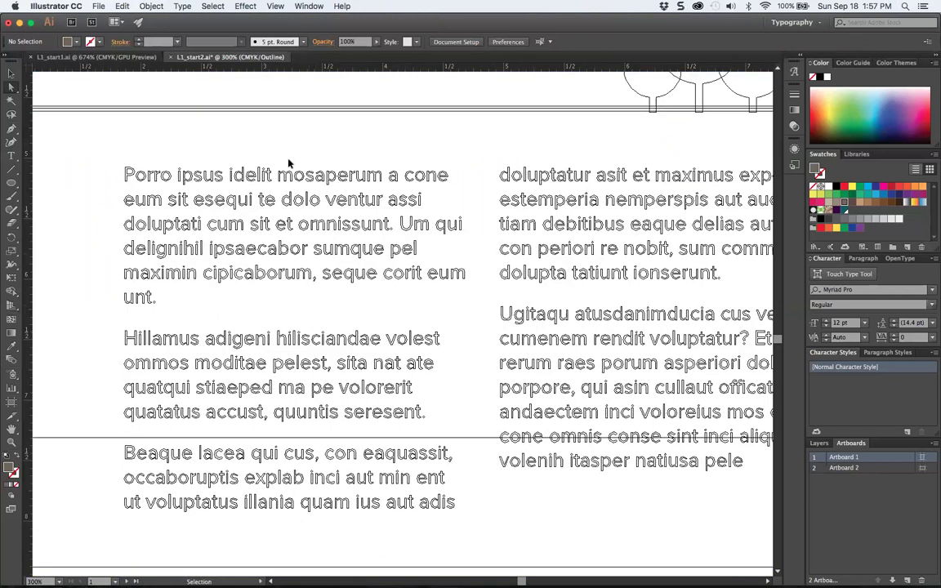
key(a)
drag(116, 139, 491, 326)
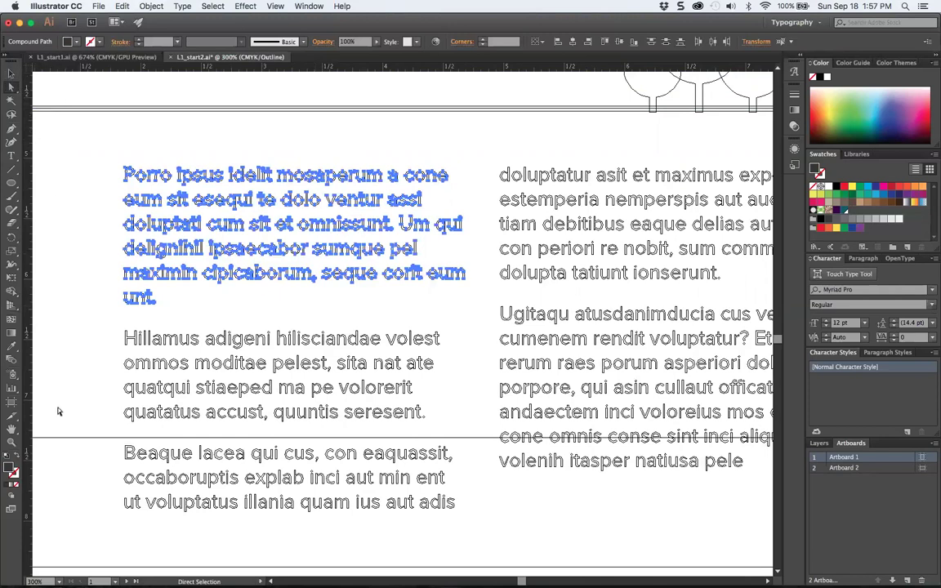
click(59, 490)
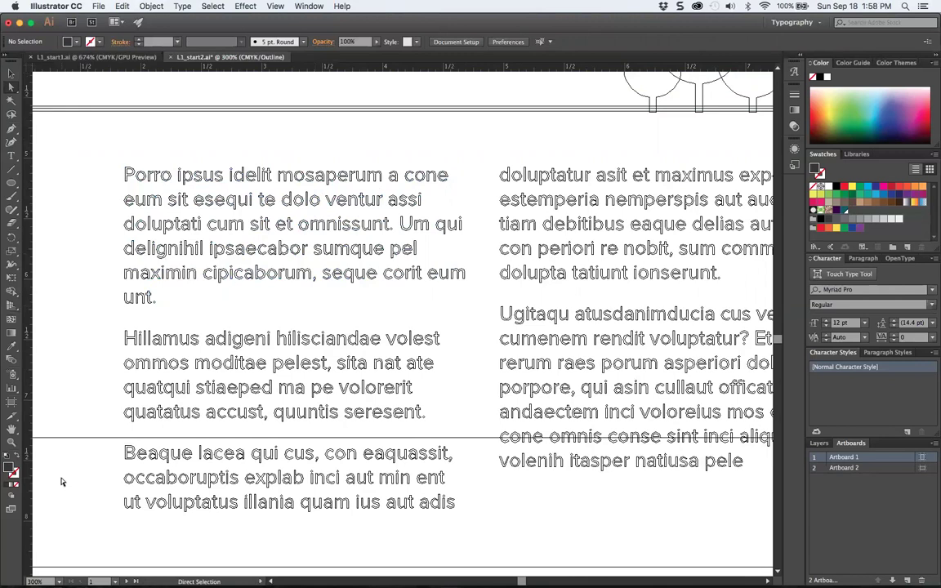
Step: Type the heading 'Welcome to Val's Illustrator Course', check the line, then deselect it
click(11, 156)
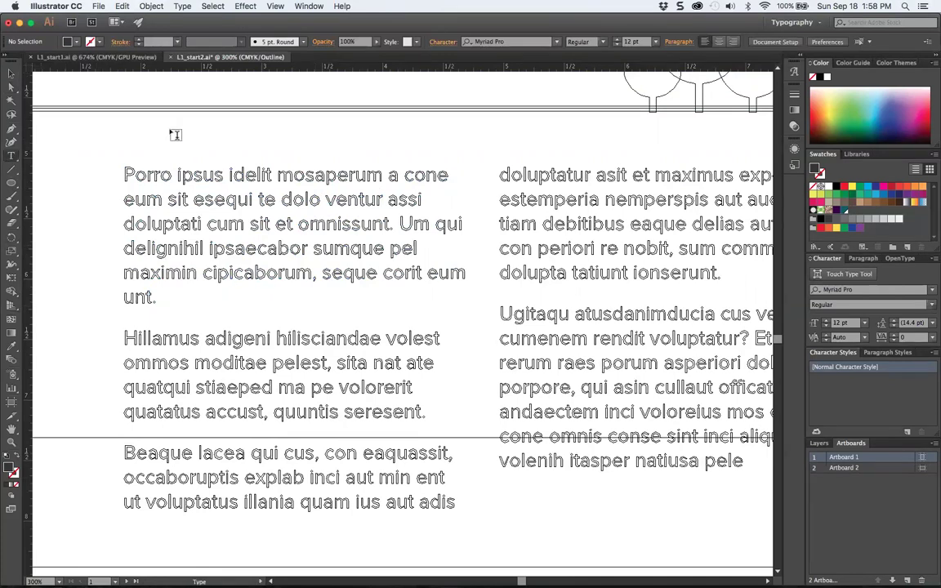
text(We)
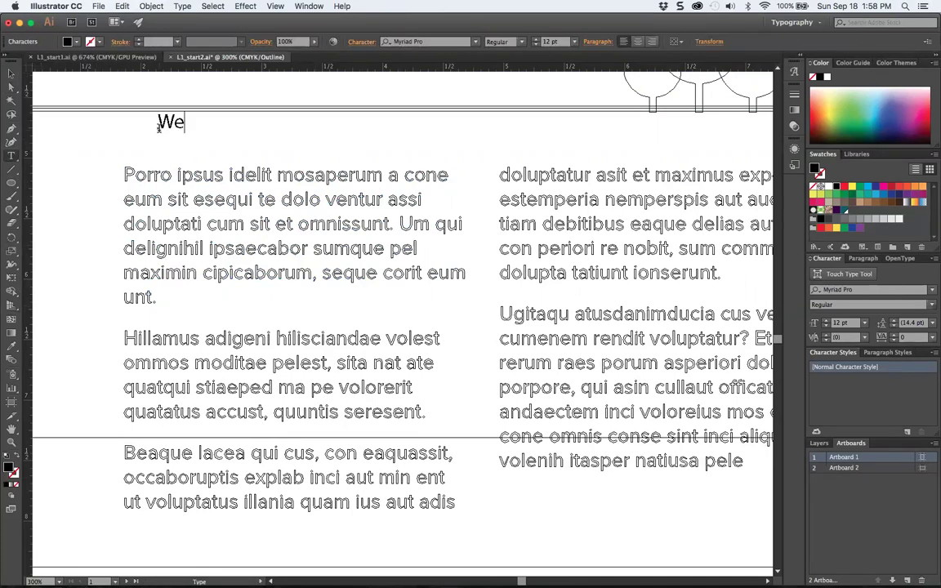
text(lcome to )
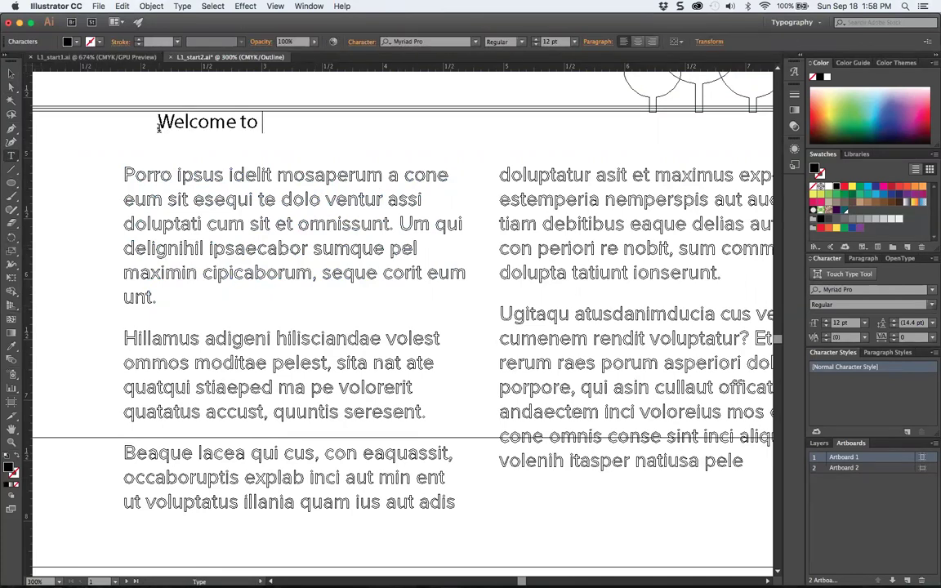
text(Val's Illustra)
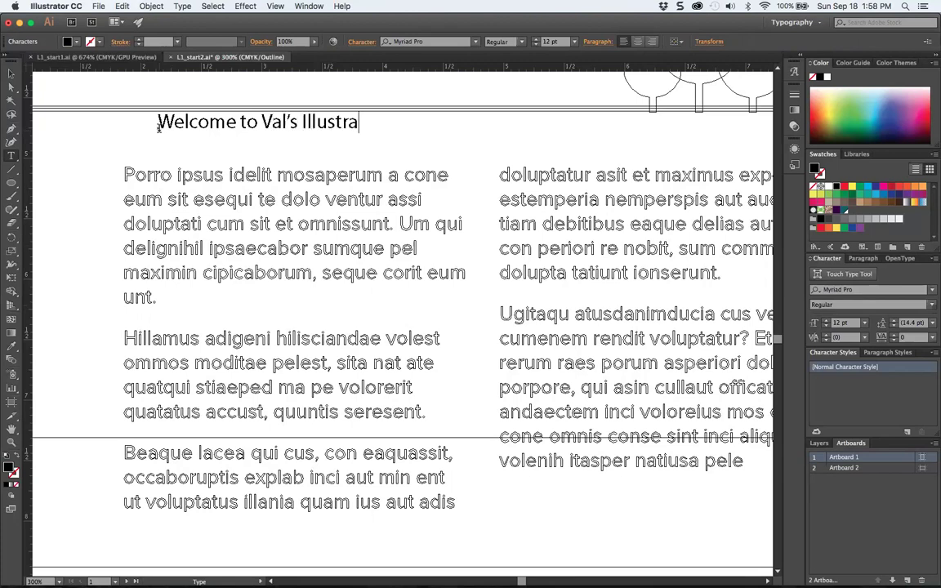
text(tor Course)
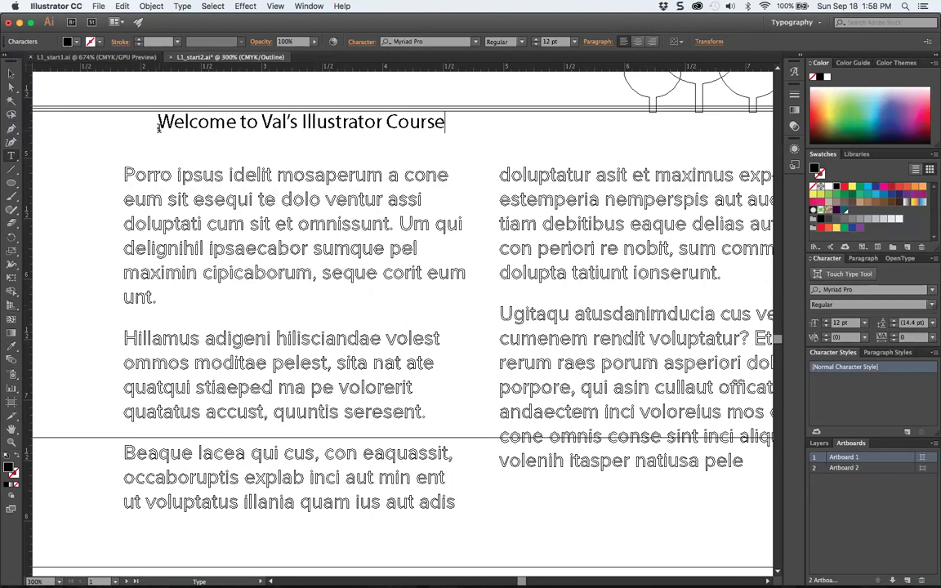
key(Escape)
triple_click(160, 133)
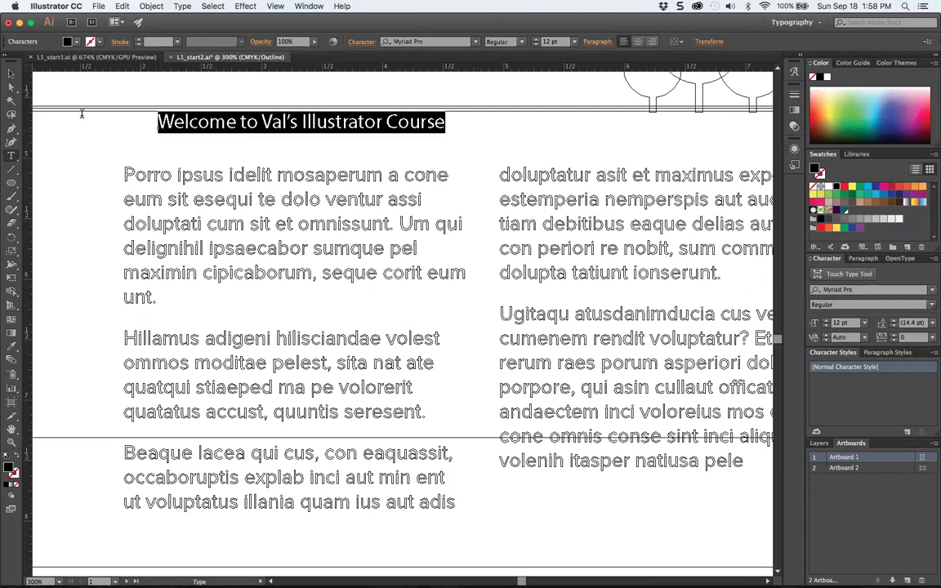
click(10, 73)
click(126, 152)
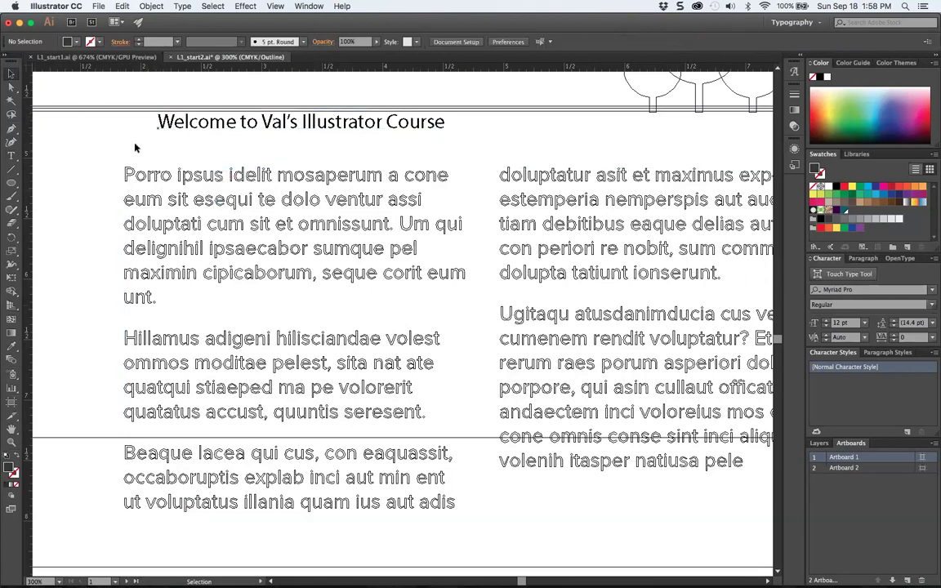
Step: Select anchor points of the outlined letter P, then clear the selection
click(11, 86)
click(127, 171)
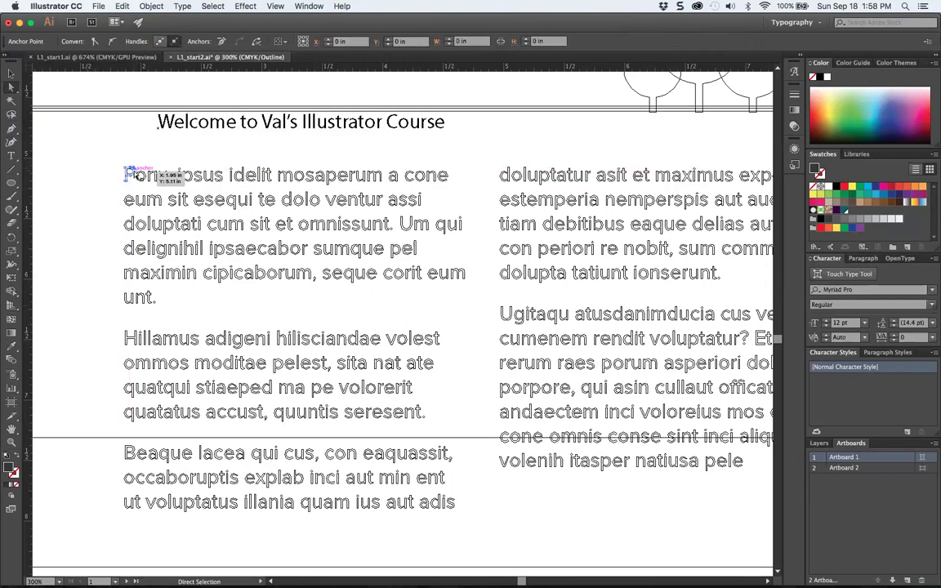
key(v)
mouse_move(123, 149)
mouse_down()
mouse_move(168, 167)
mouse_move(119, 148)
mouse_up()
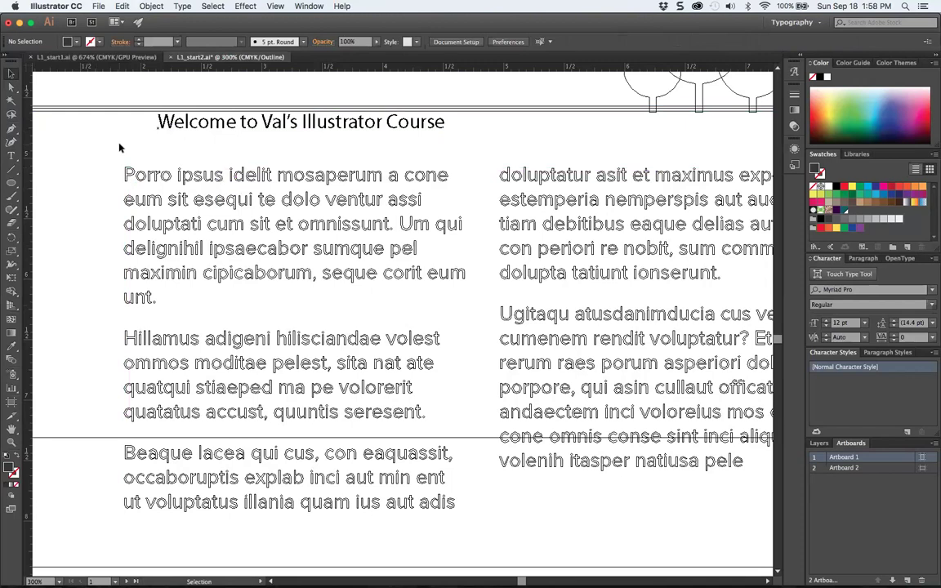
Step: Zoom out to the whole page and drag the Welcome heading to the body text's left edge
click(820, 442)
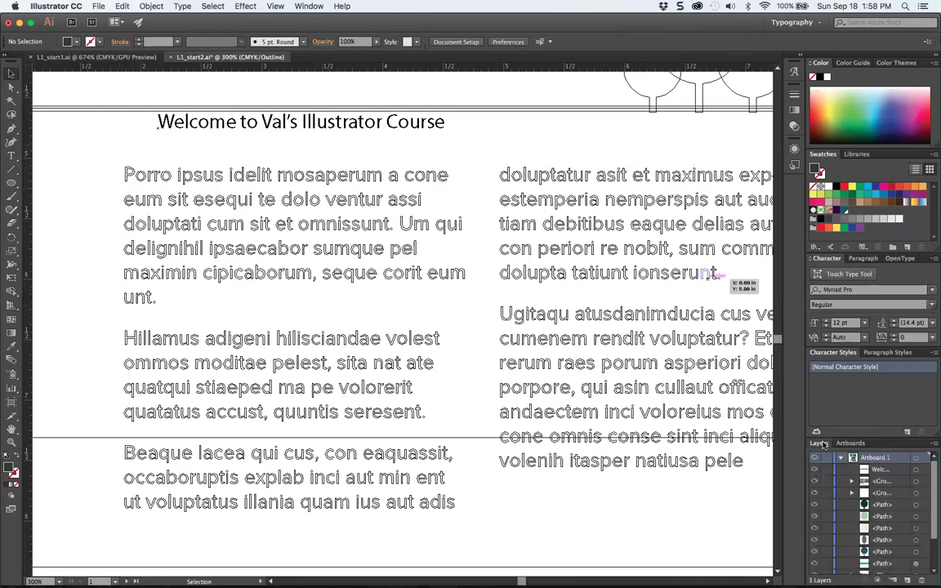
key(super+0)
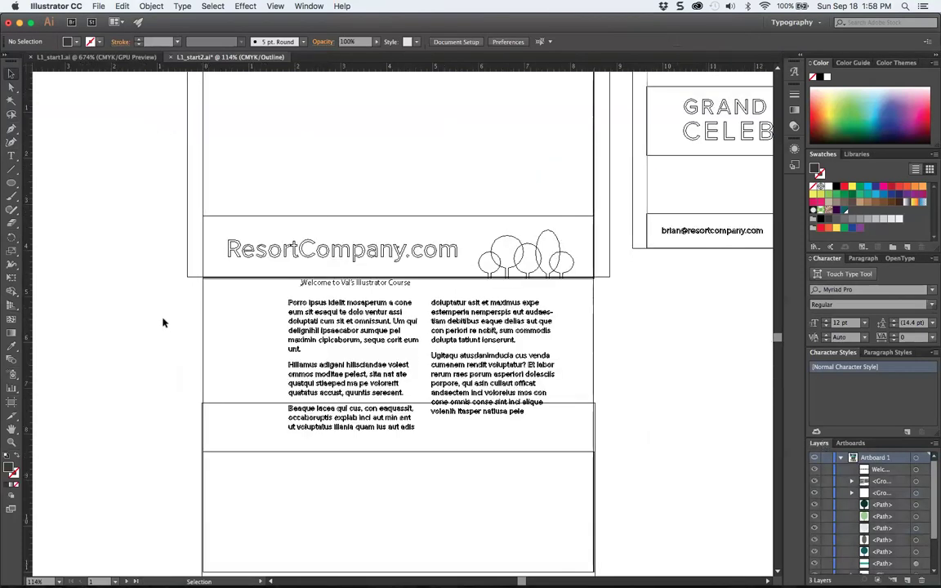
click(18, 87)
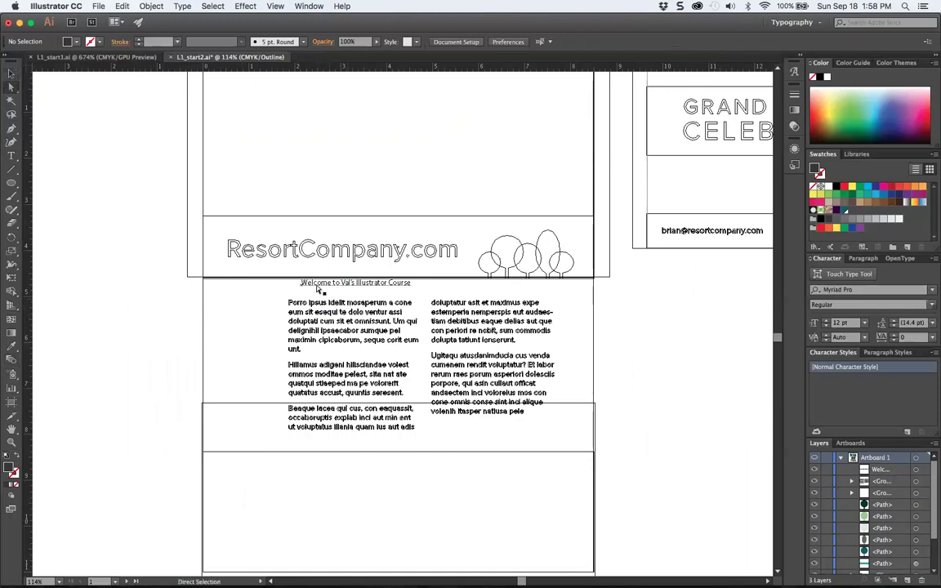
click(317, 286)
drag(317, 289, 304, 292)
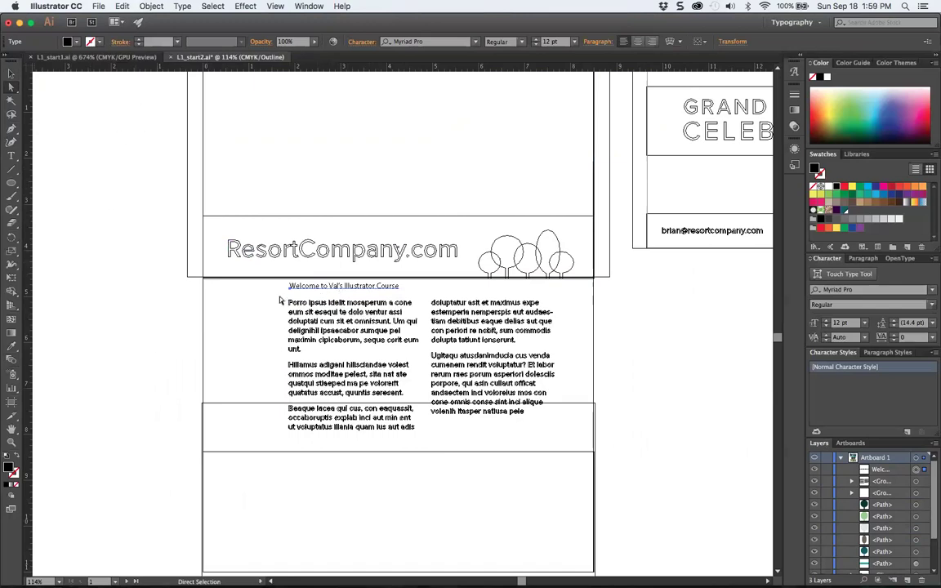
drag(280, 296, 410, 363)
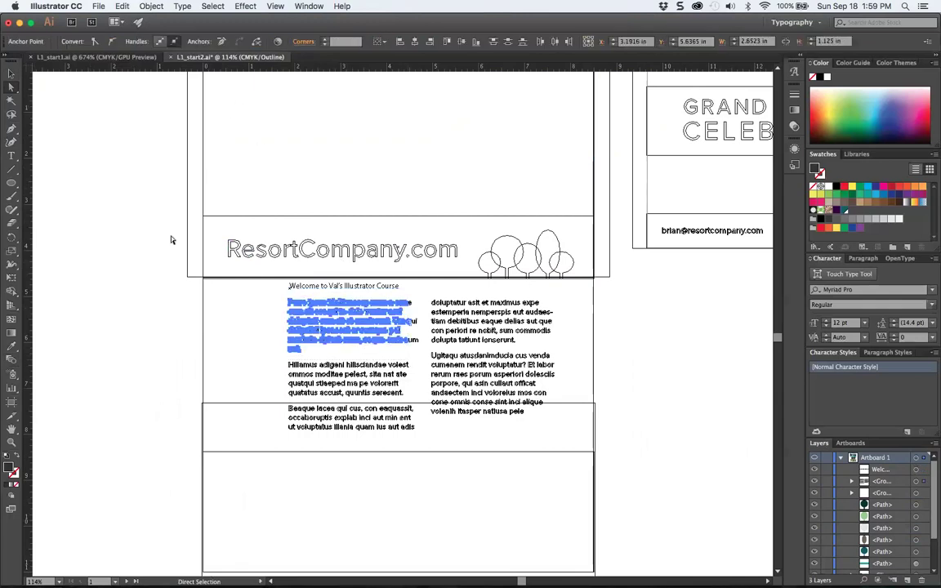
click(248, 319)
key(super+equal)
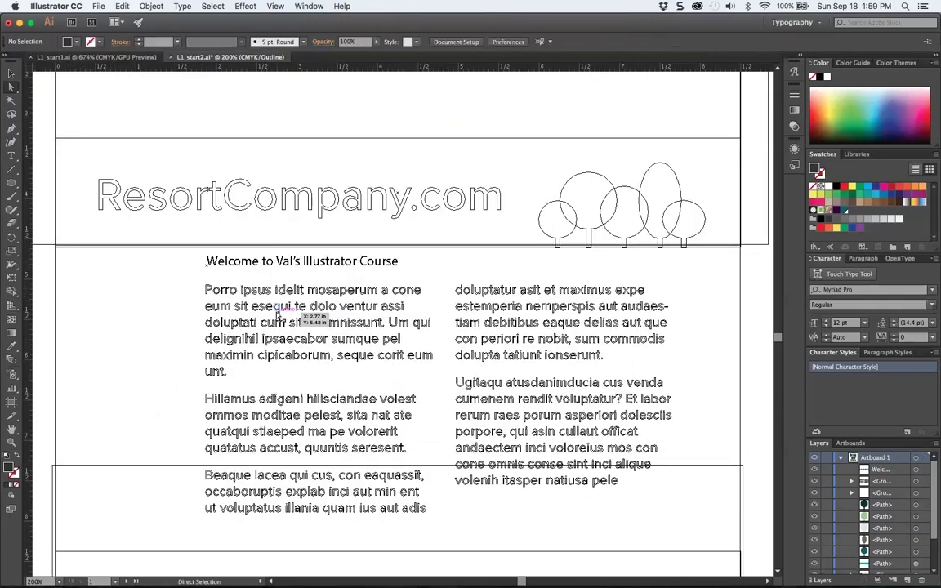
click(247, 263)
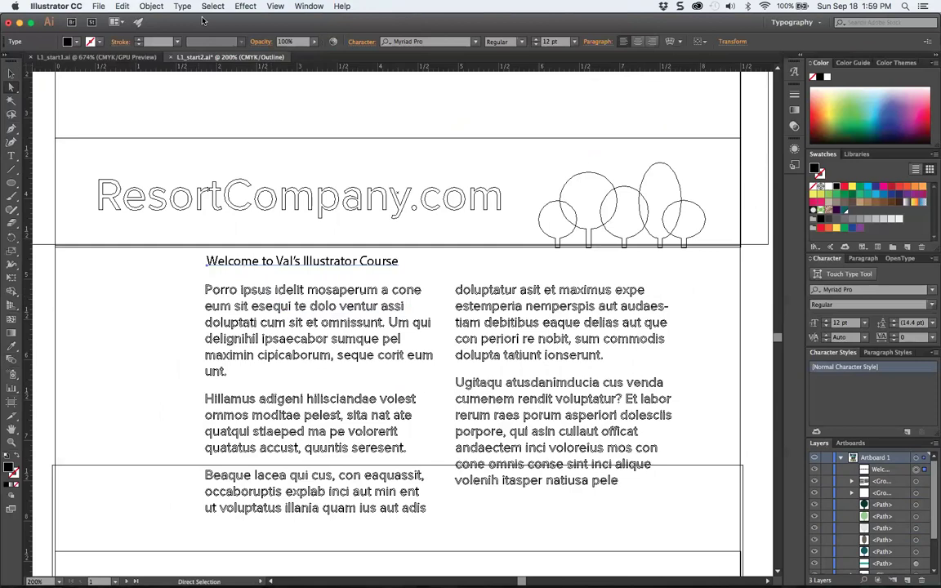
click(151, 5)
mouse_move(187, 7)
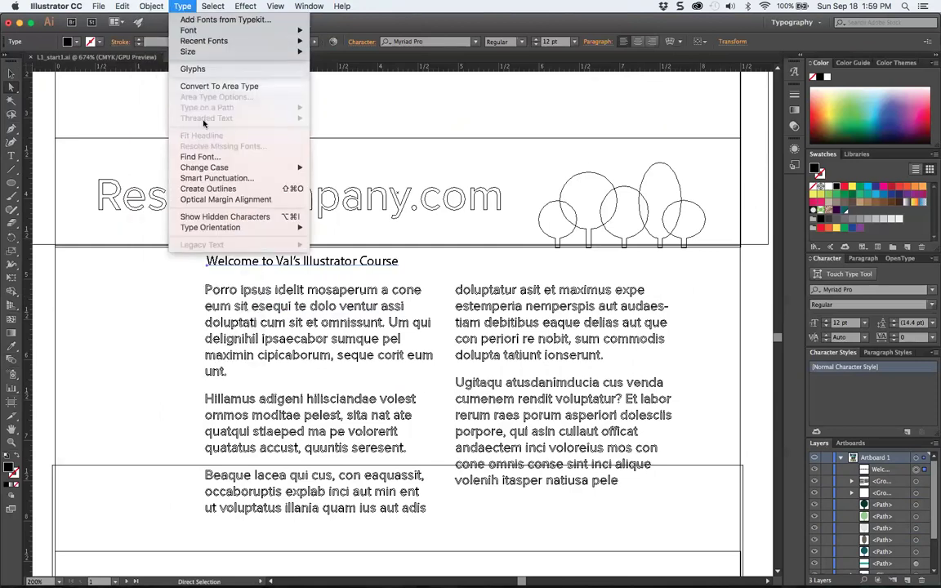
click(208, 189)
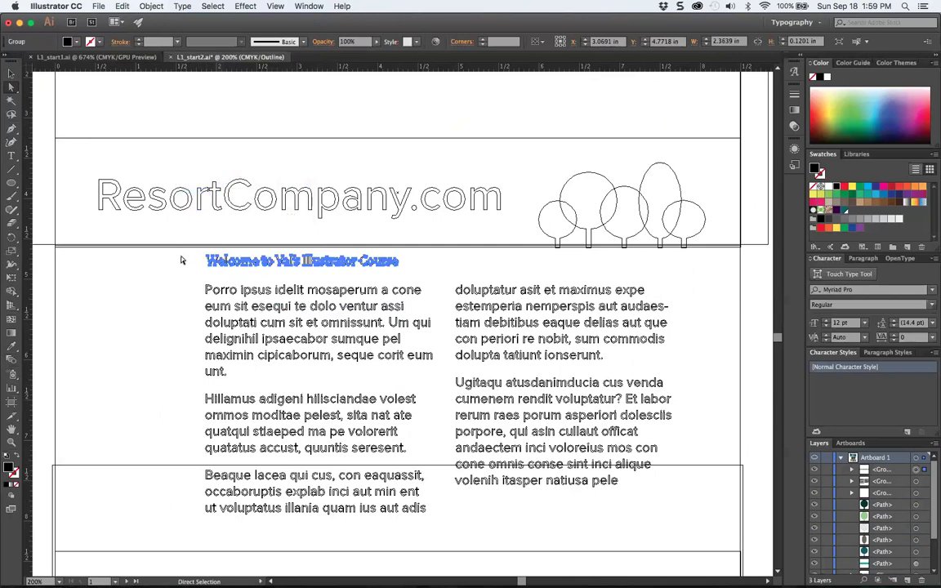
key(super+z)
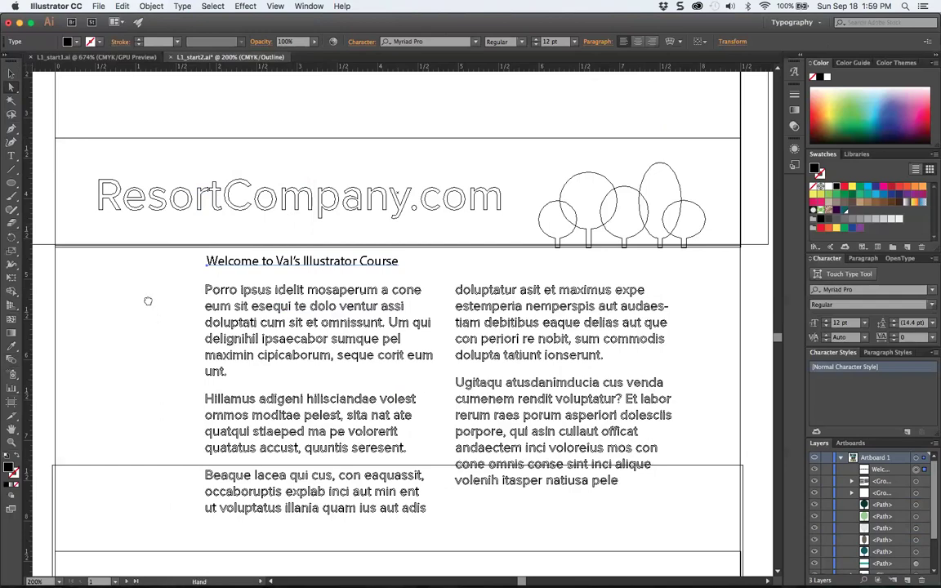
Step: Pan the page up to the text columns and show the Artboards list
scroll(147, 301, down, 3)
drag(126, 321, 85, 240)
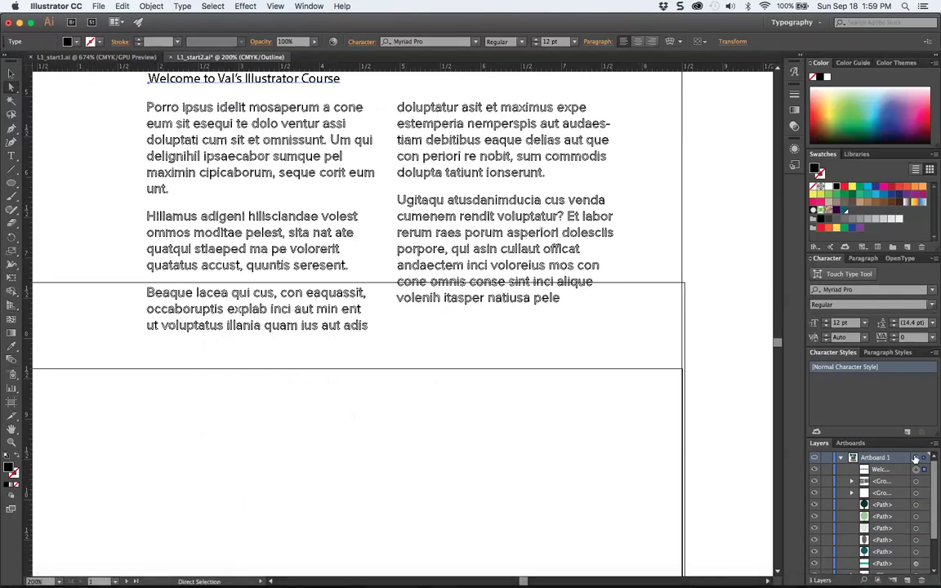
click(850, 443)
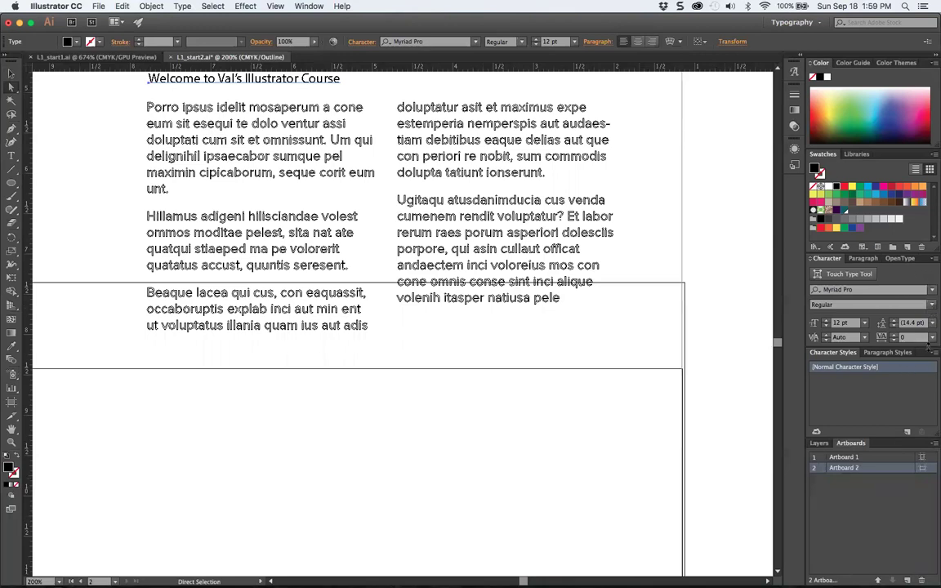
Step: Switch to the Ellipse tool and open the Character Styles panel menu
click(14, 185)
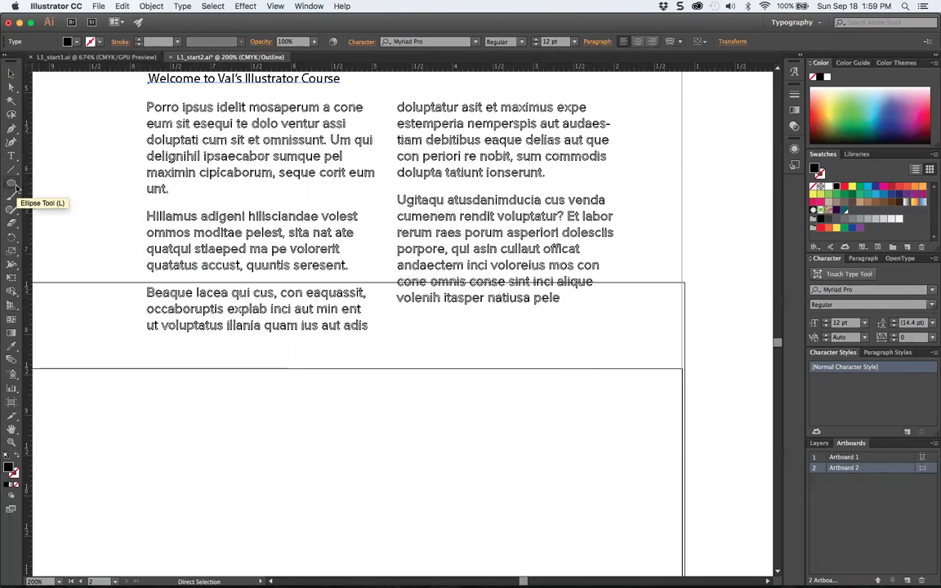
click(15, 188)
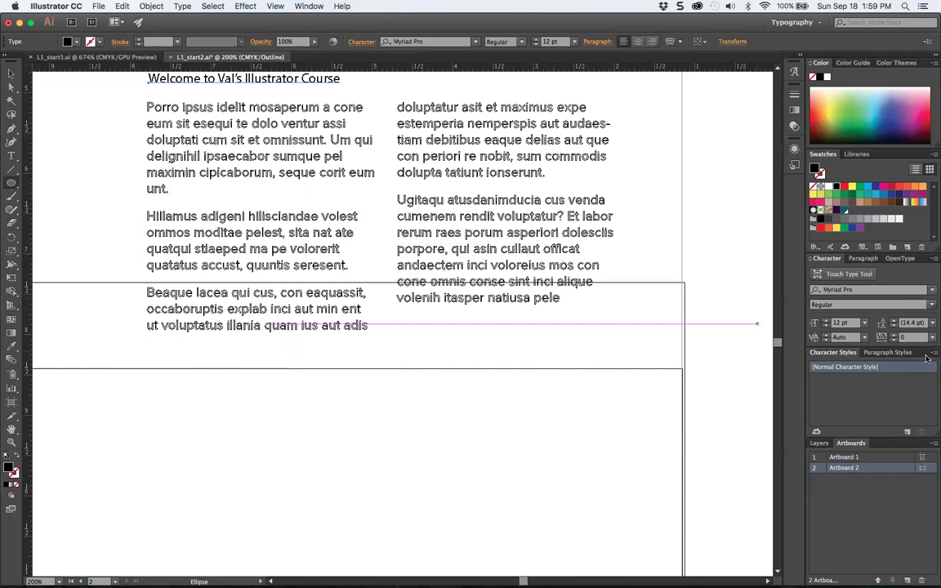
click(933, 354)
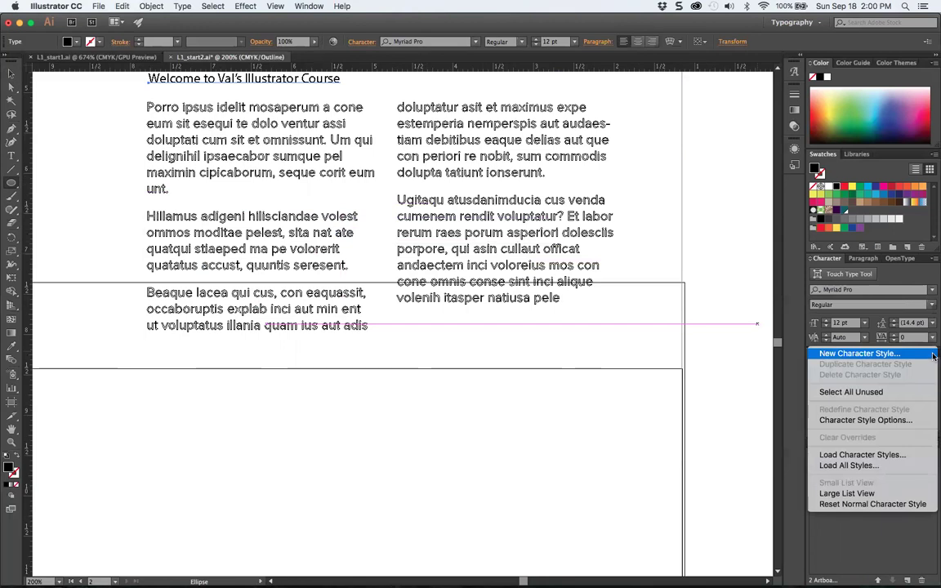
Step: Cancel Load All Styles and display the Paragraph Styles list, holding only Normal Paragraph Style
click(848, 465)
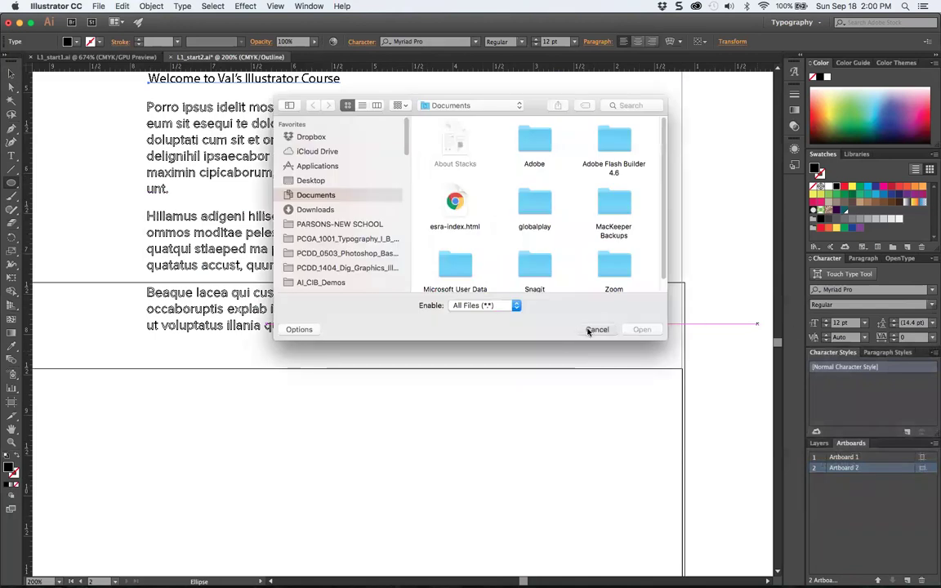
click(588, 330)
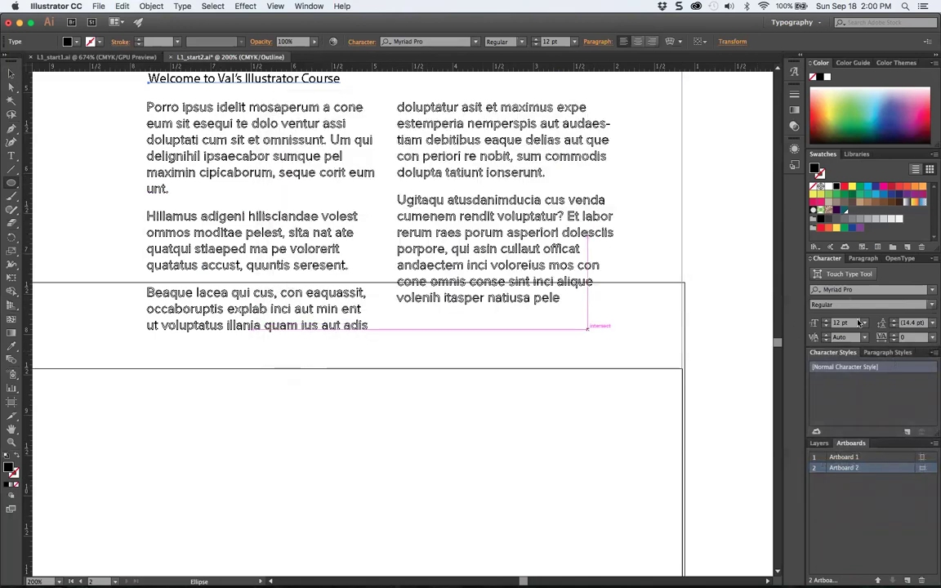
click(890, 354)
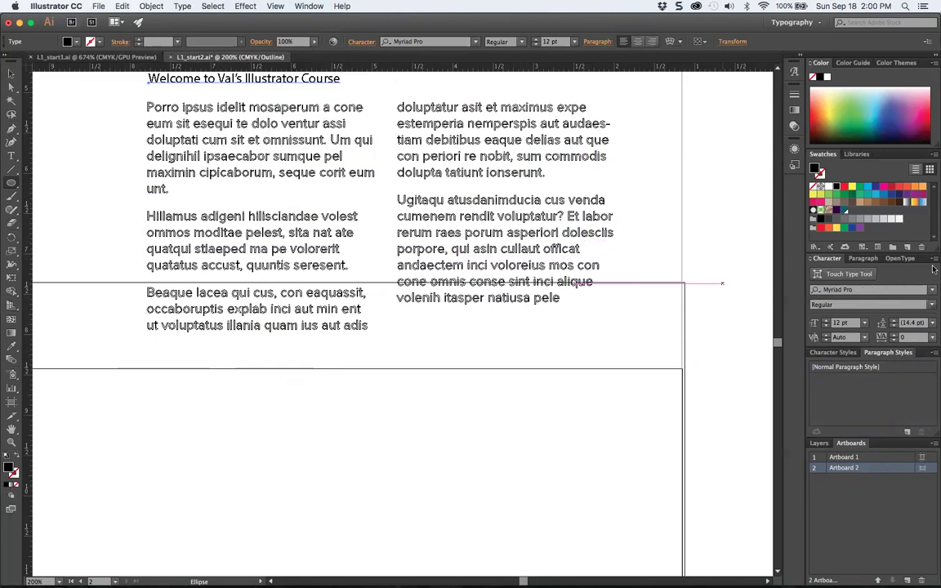
click(934, 258)
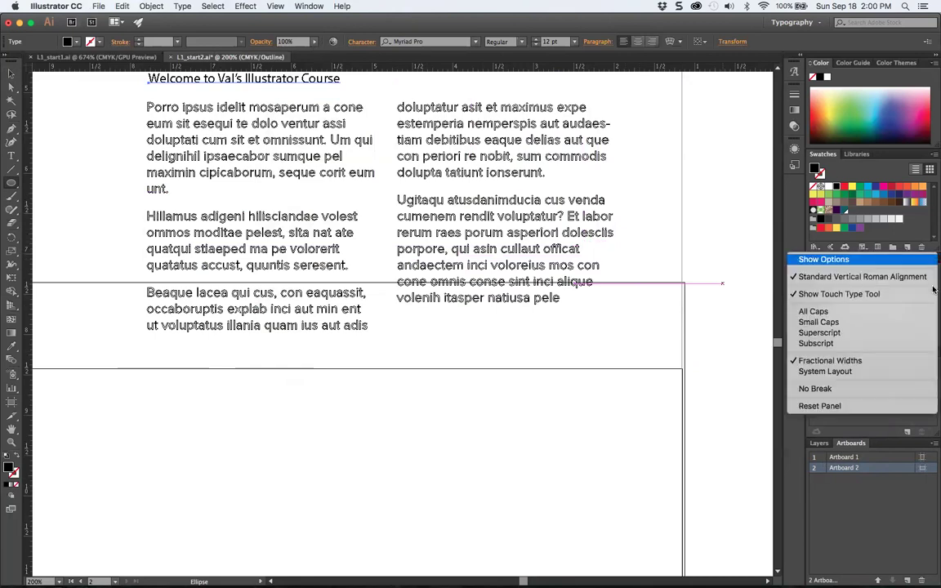
click(820, 460)
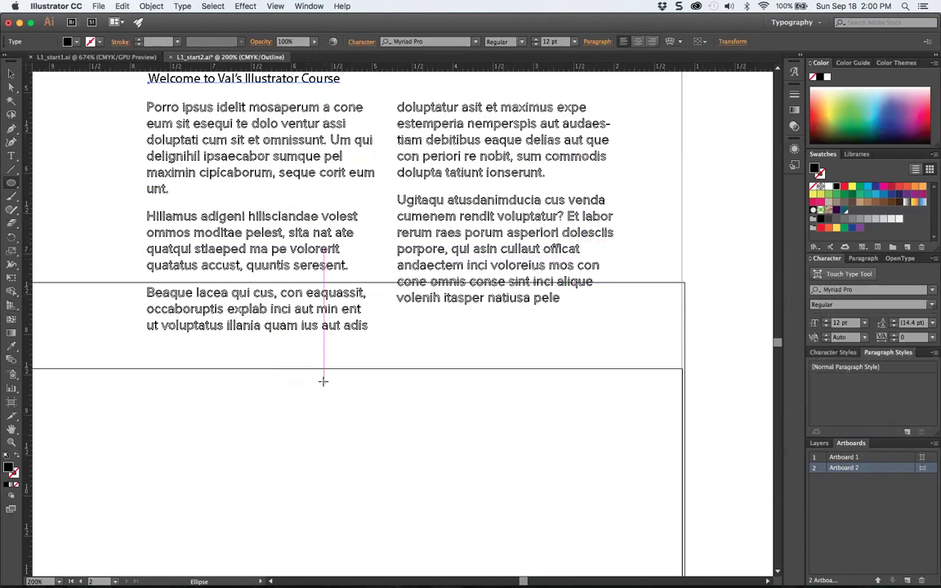